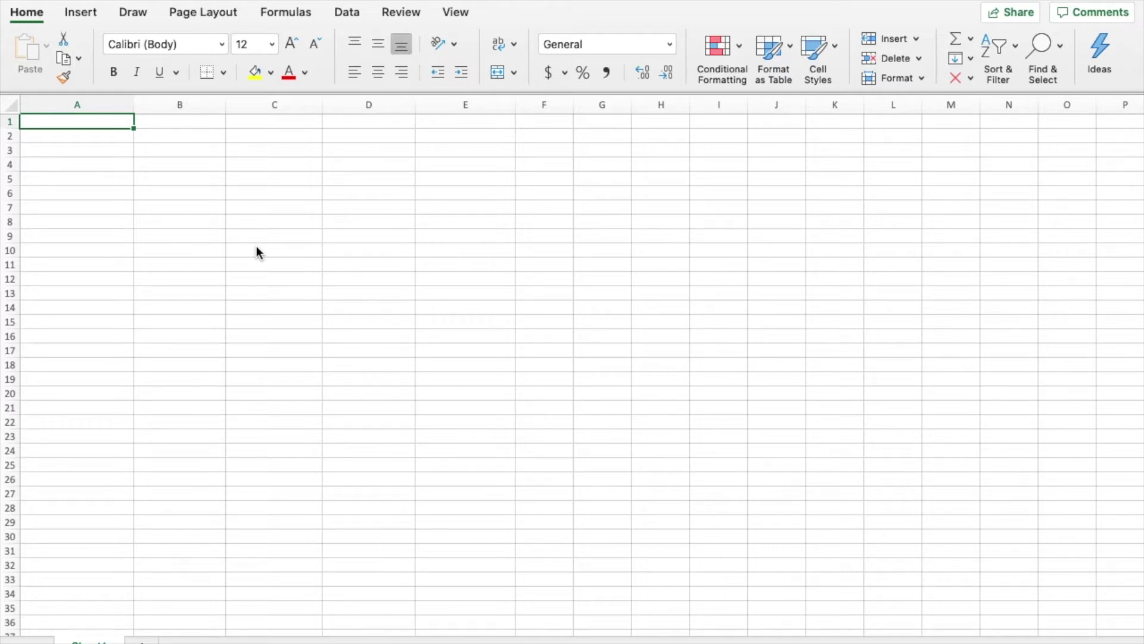
Enter the title "Calculate Present Value" in cell A1.
type("Calculate Present Value")
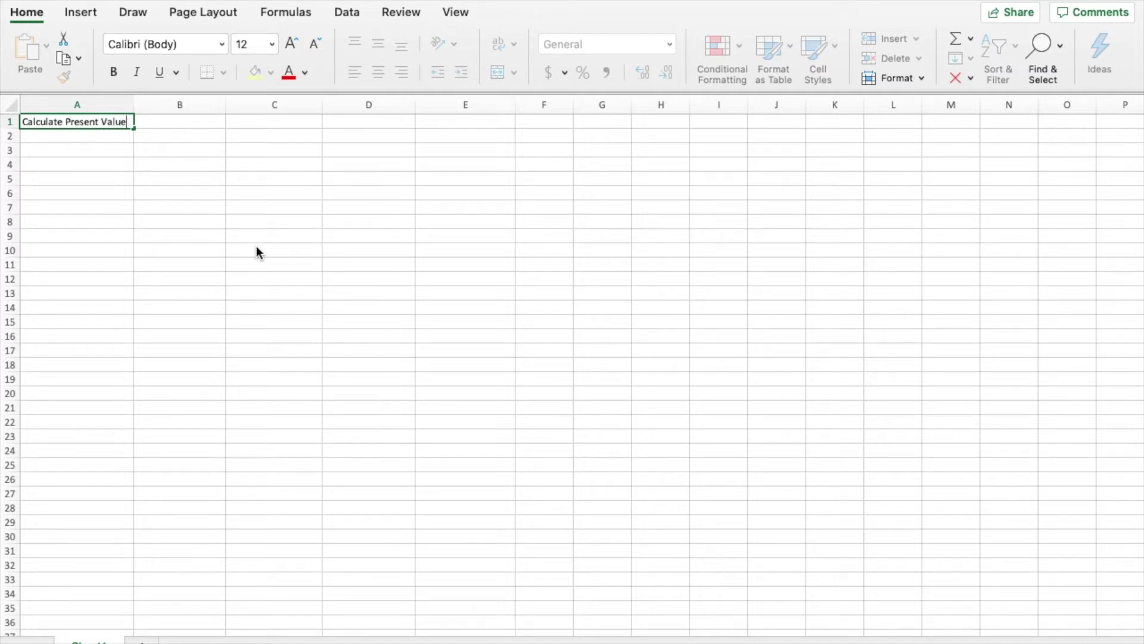
key("Return")
key("Return")
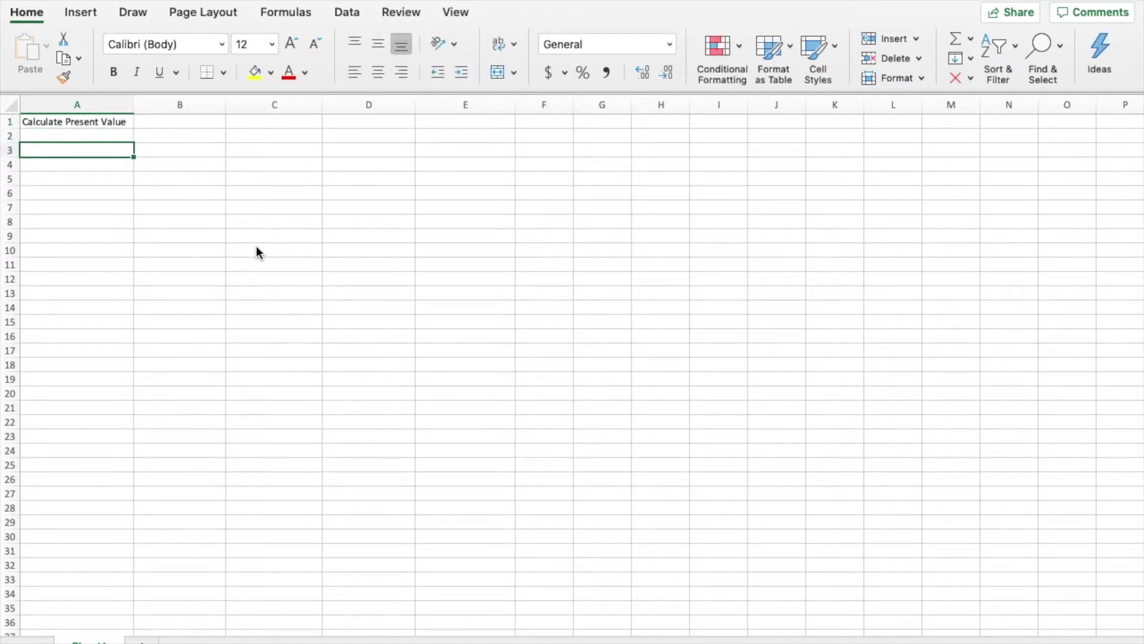
type("=pv")
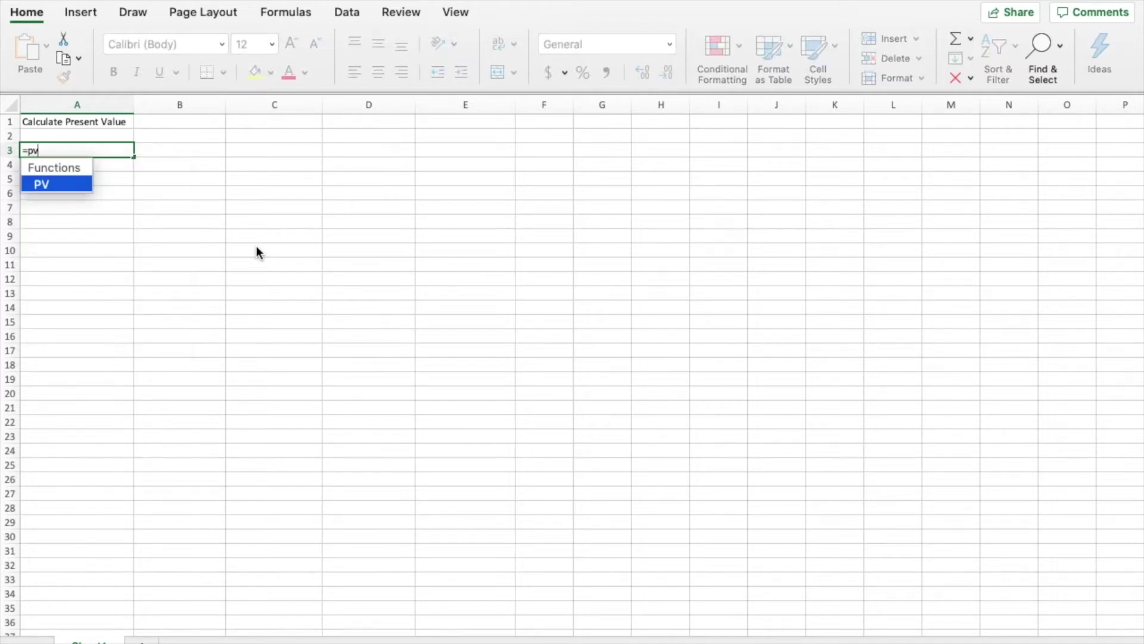
double_click(48, 183)
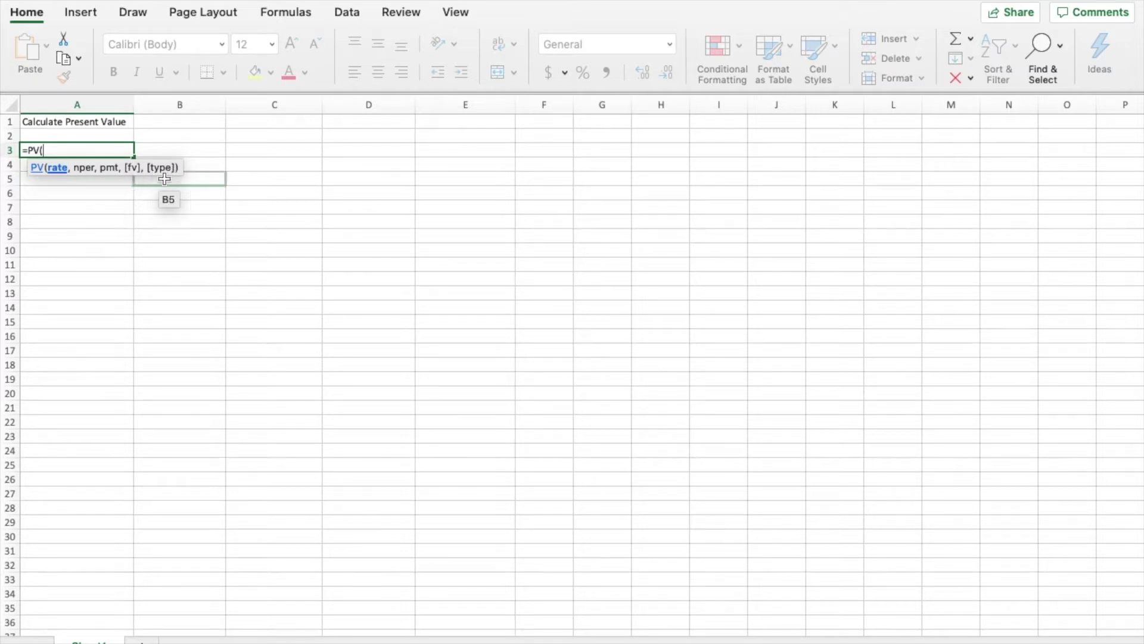
key("BackSpace")
key("BackSpace")
key("BackSpace")
key("BackSpace")
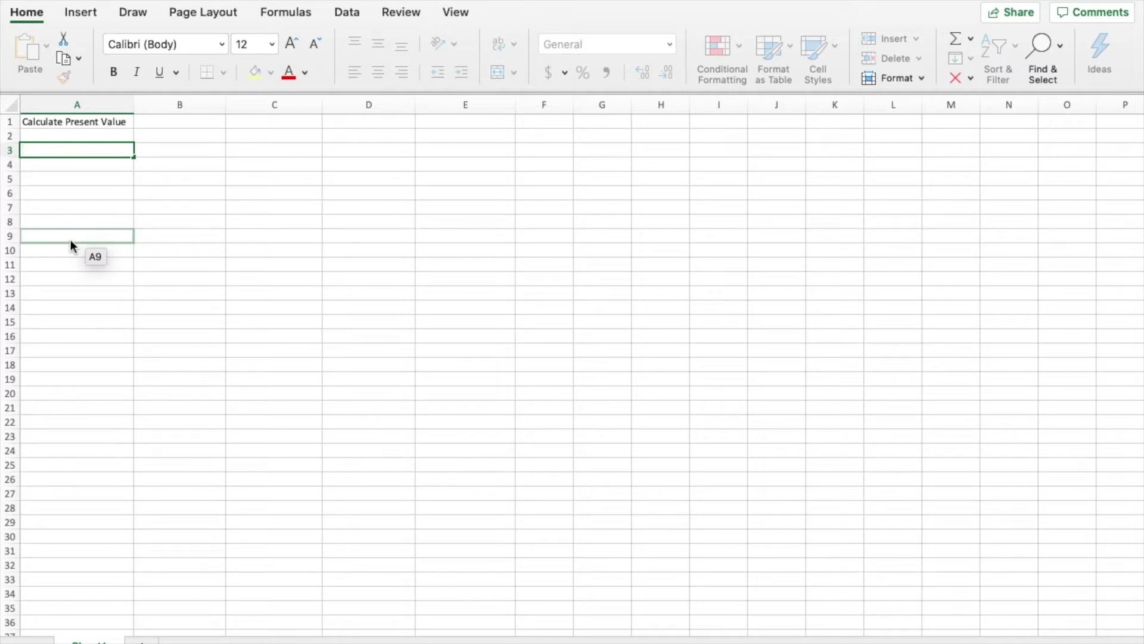
Label A3 "5 year period" and enter 5 in B3, formatted as General.
type("5 year period")
key("Tab")
type("5")
key("Return")
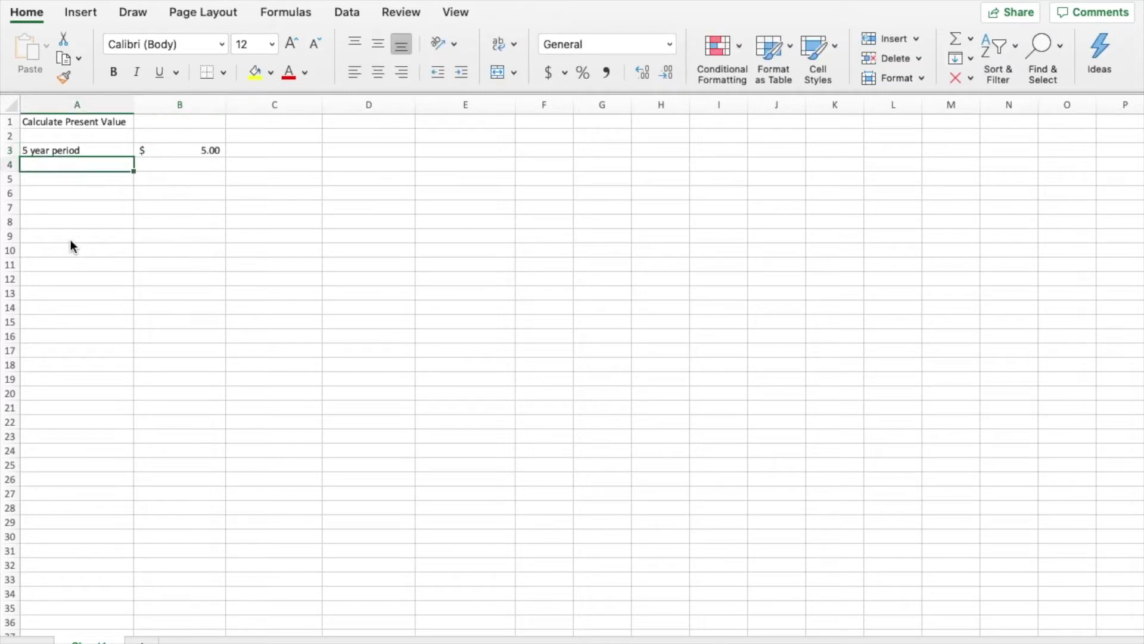
left_click(178, 149)
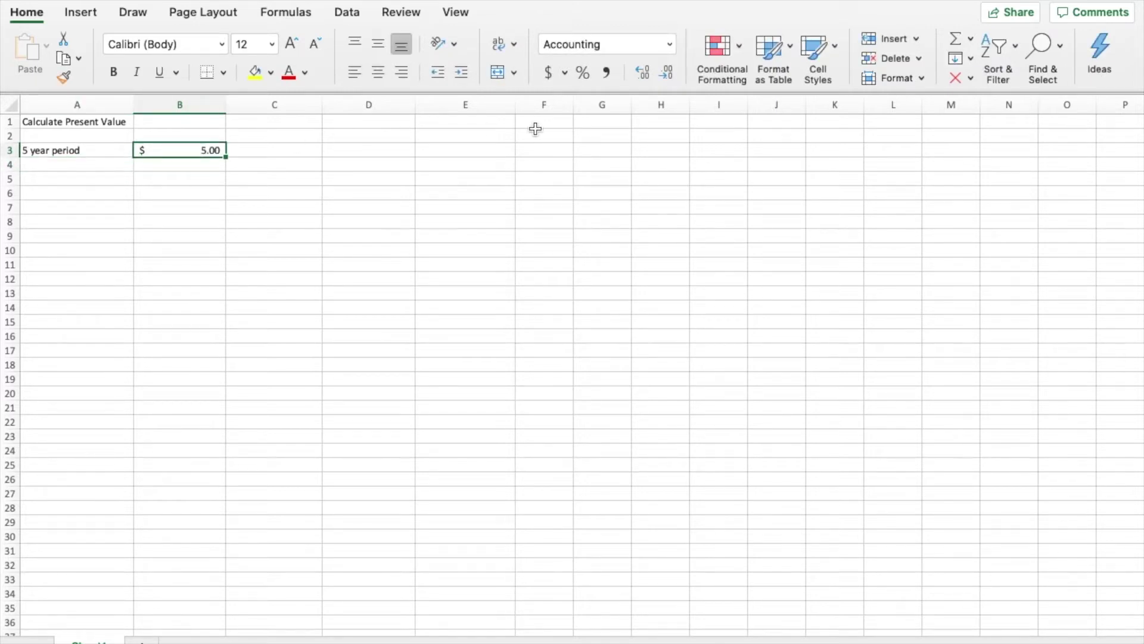
left_click(672, 40)
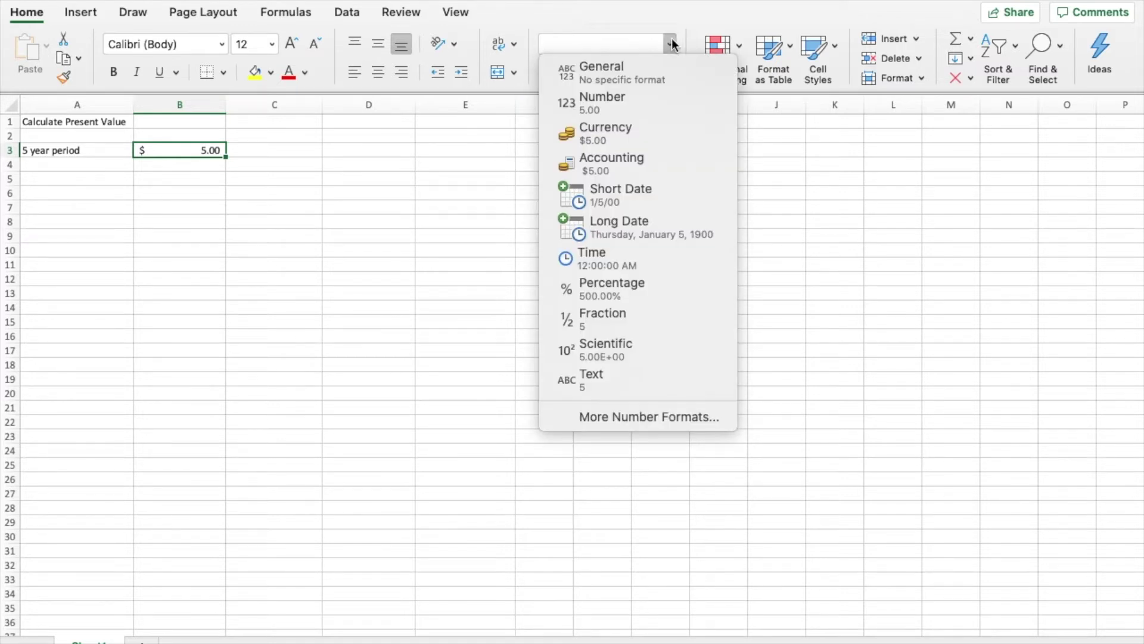
left_click(625, 80)
Label A4 "Interest Rate" and enter 7% in B4.
left_click(86, 162)
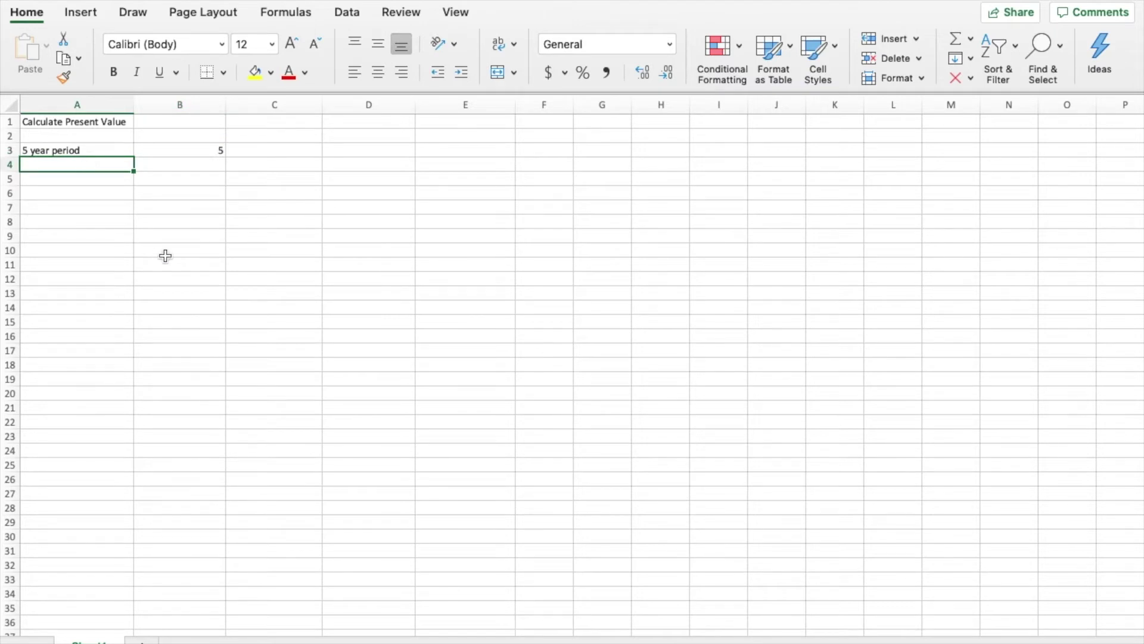
type("Interest Rate")
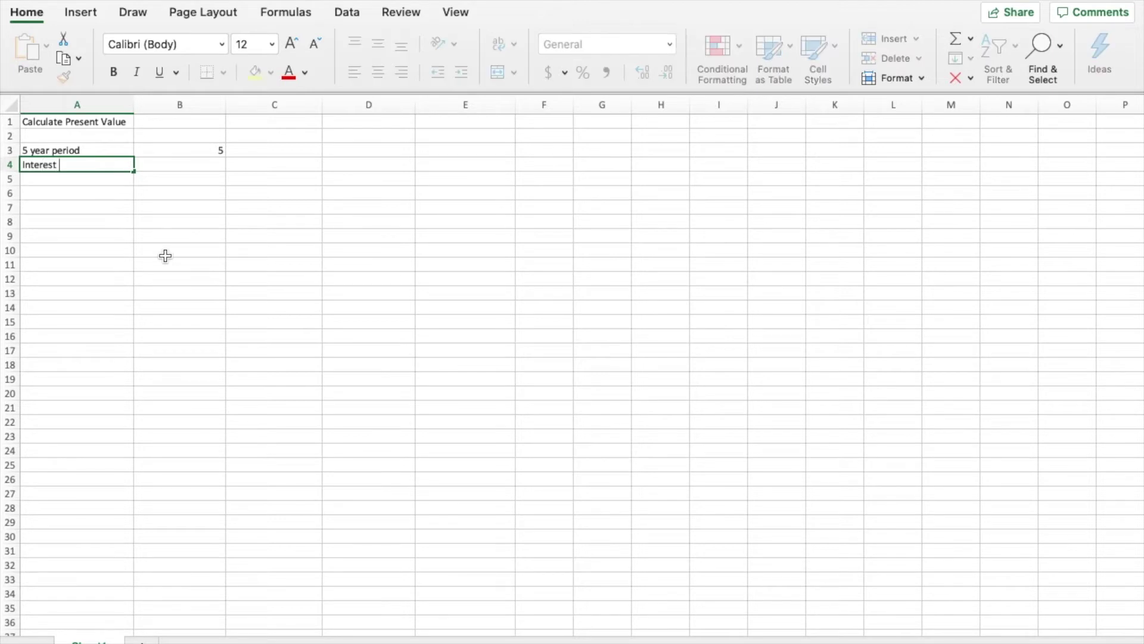
key("Tab")
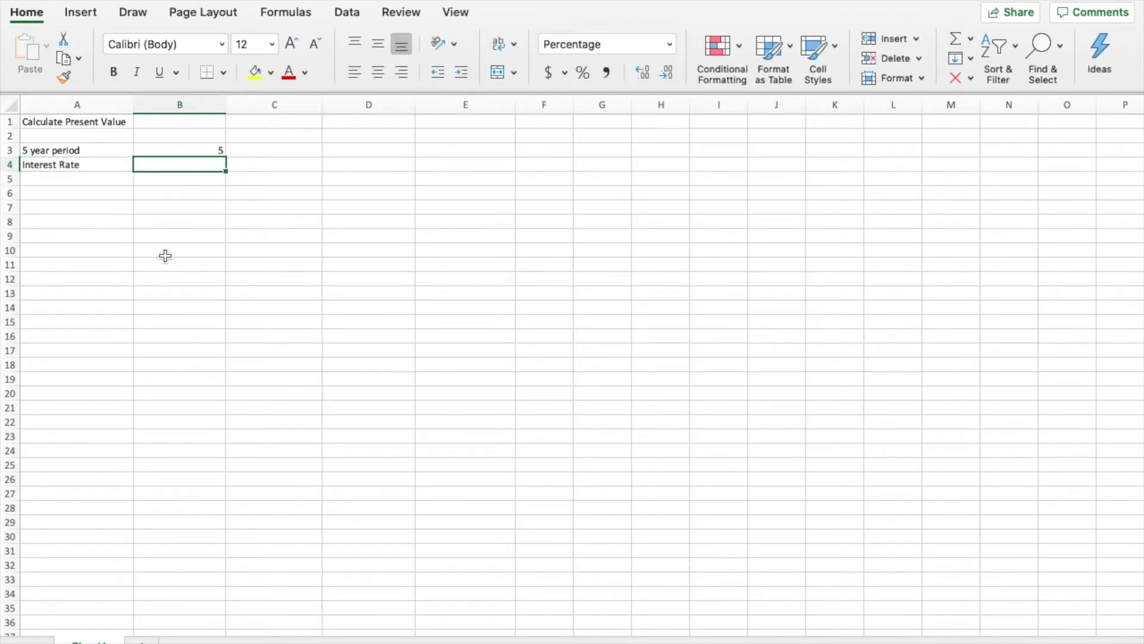
type("7%%")
key("Tab")
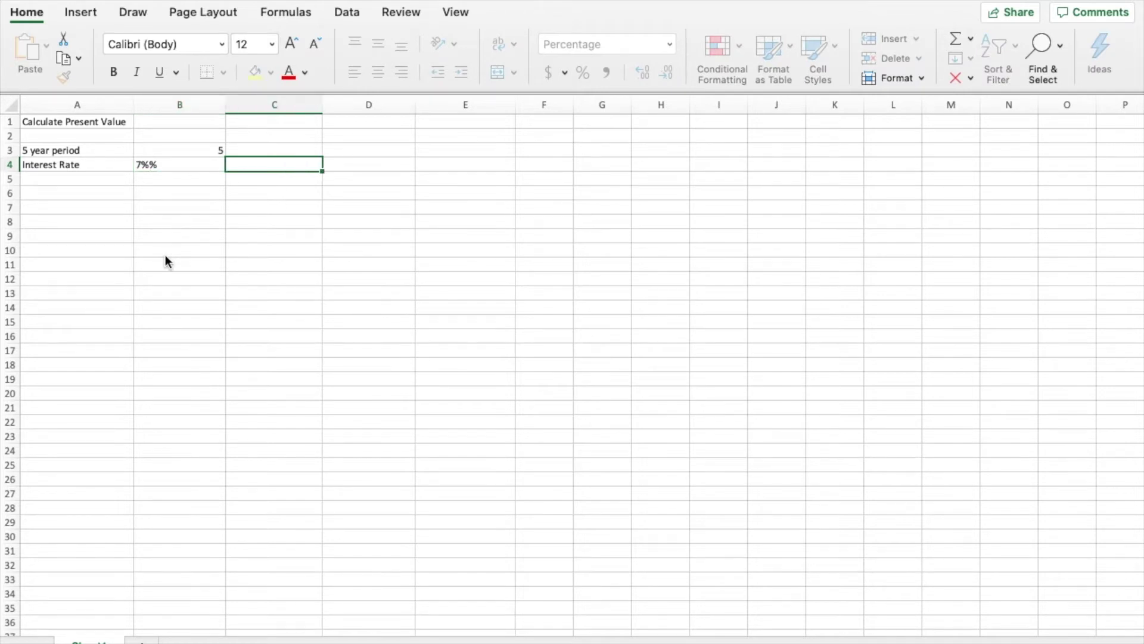
left_click(179, 166)
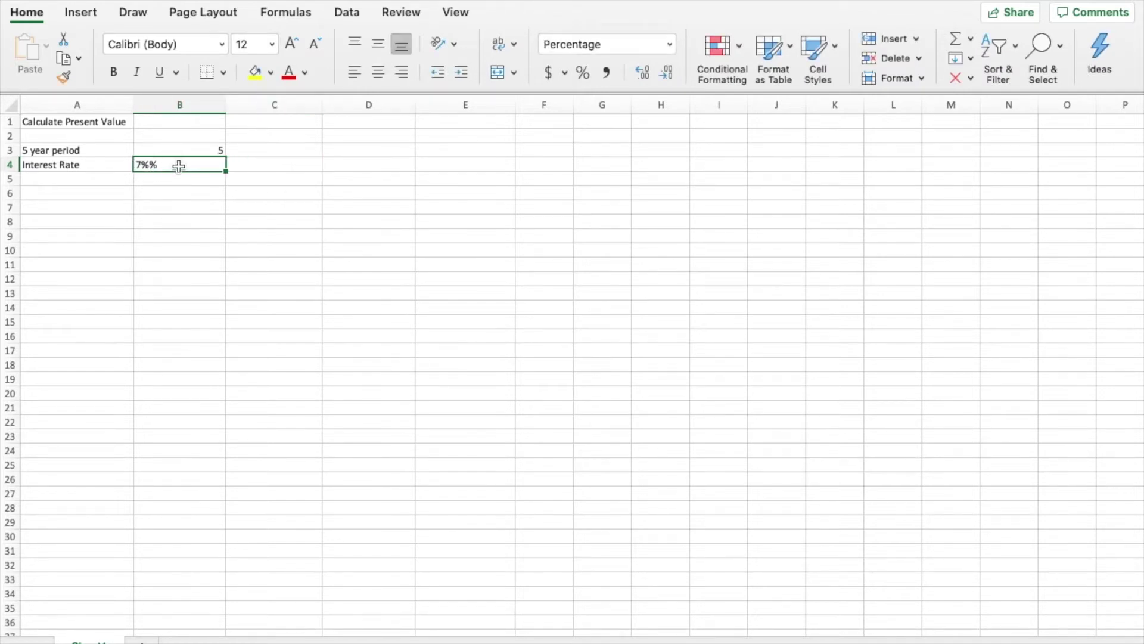
double_click(164, 165)
key("BackSpace")
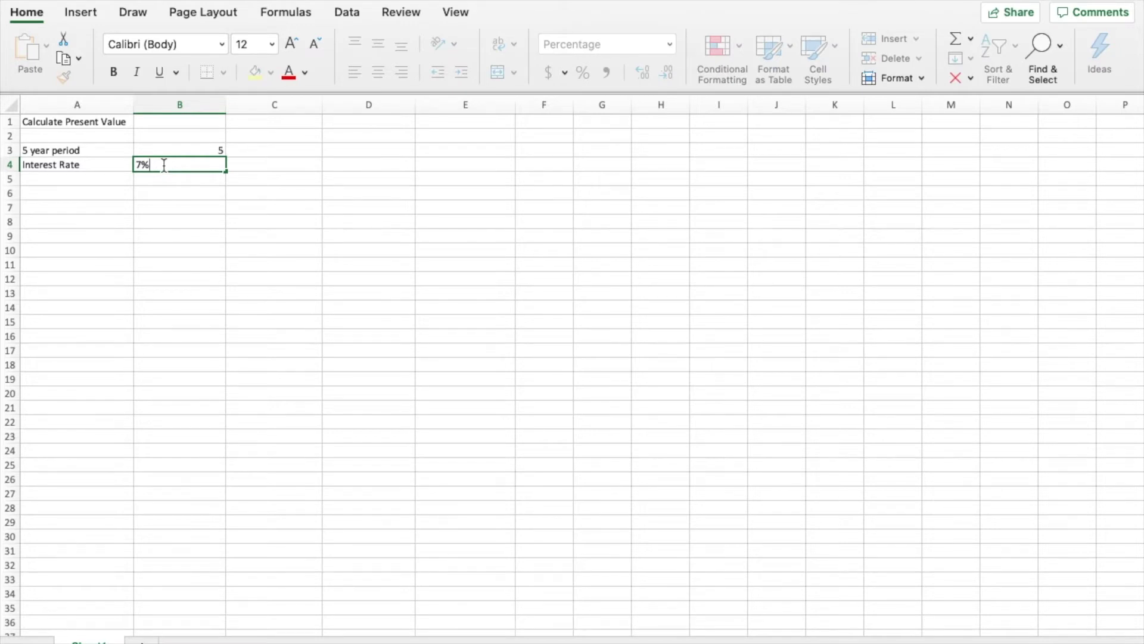
key("Return")
Label A5 "Payments" and enter 15000 in B5, formatted in the dollar accounting format.
key("Left")
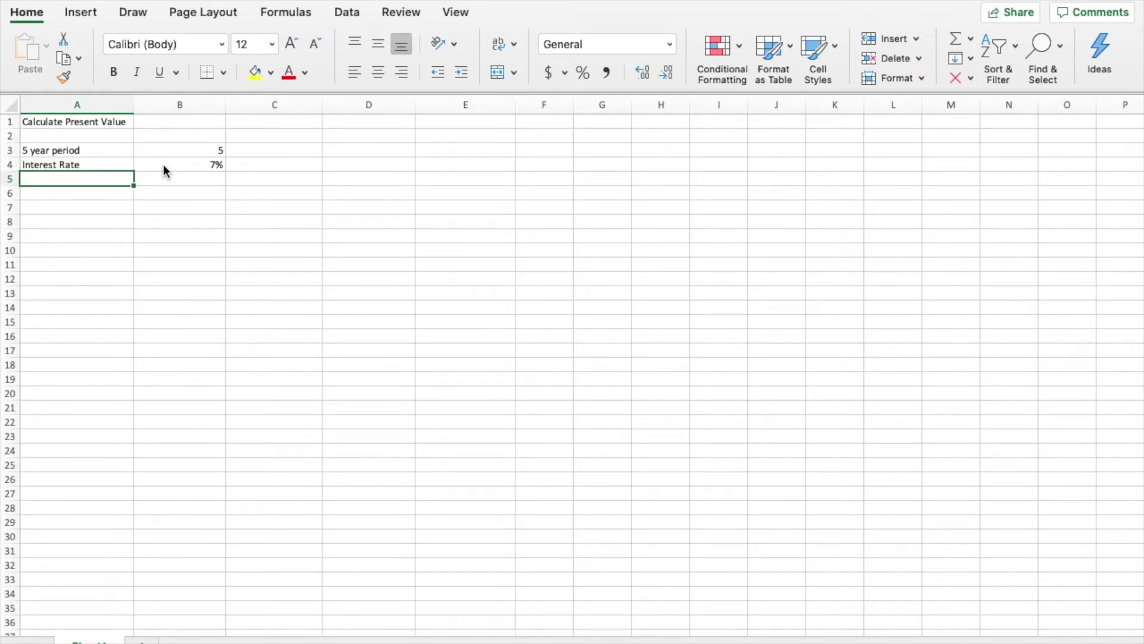
type("Payments")
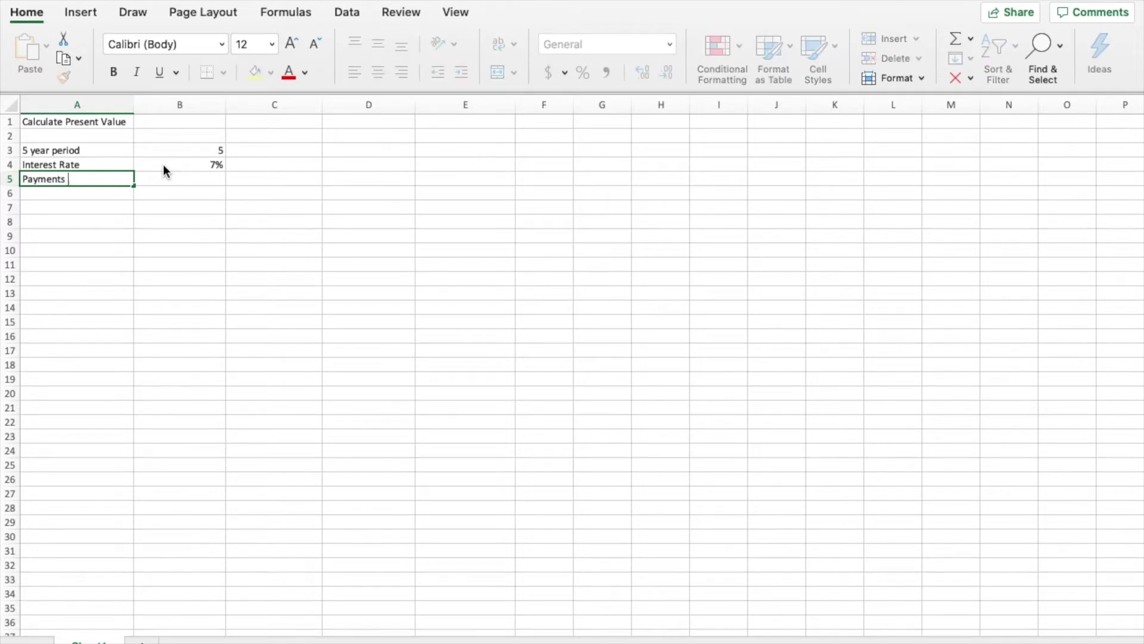
key("Tab")
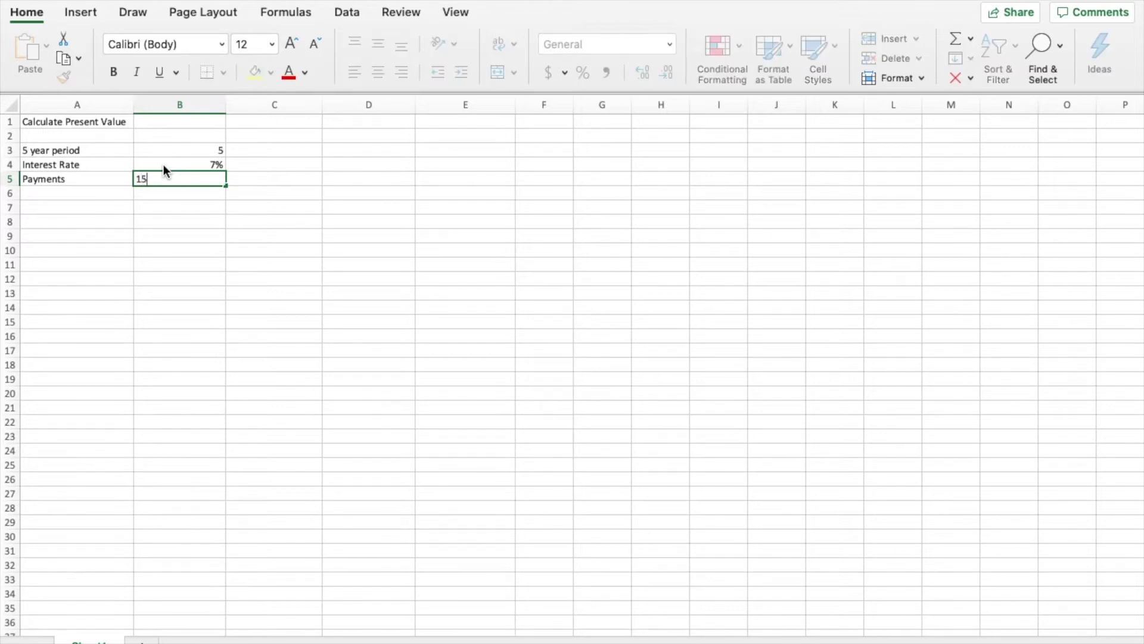
type("000")
key("Return")
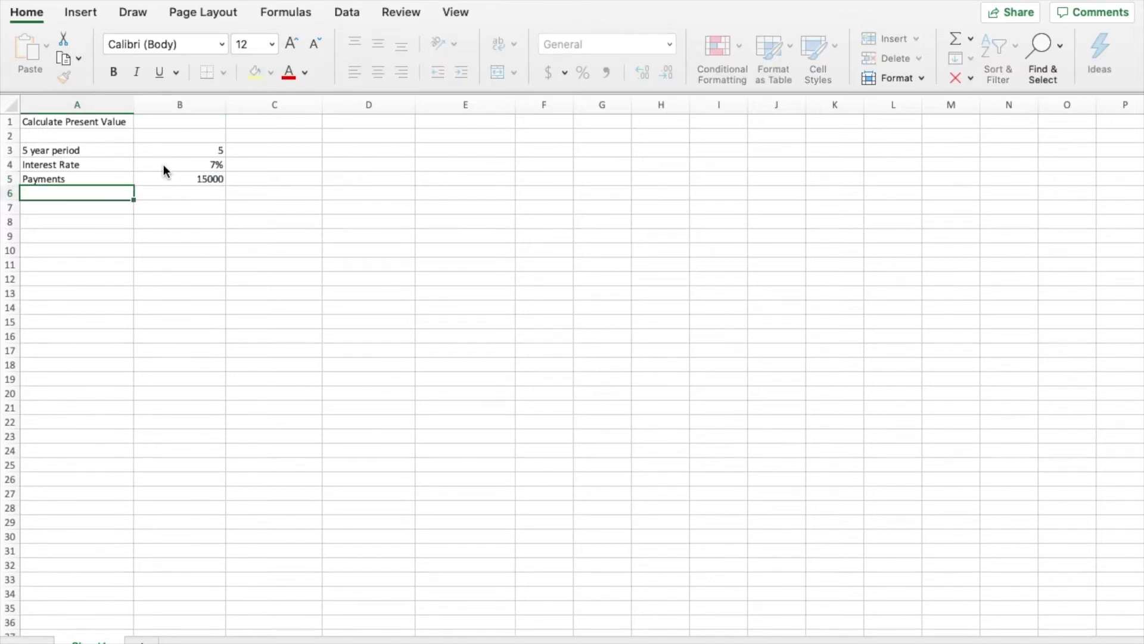
left_click(188, 181)
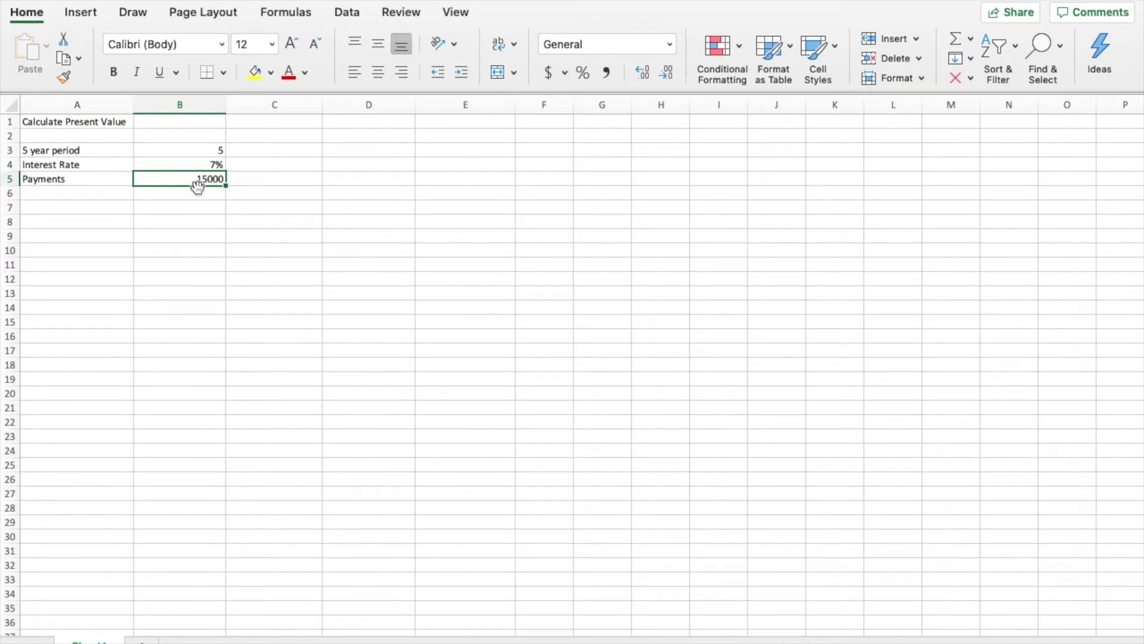
left_click(548, 75)
Label A6 "Future Value" and enter 0 in B6.
left_click(107, 199)
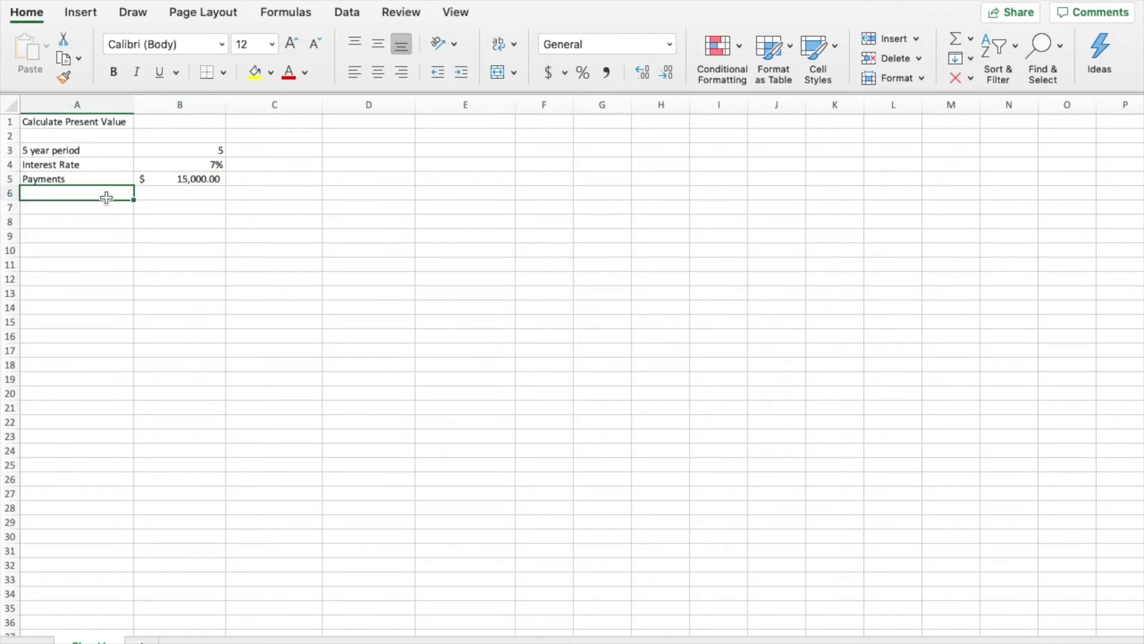
type("Future Value")
key("Tab")
type("0")
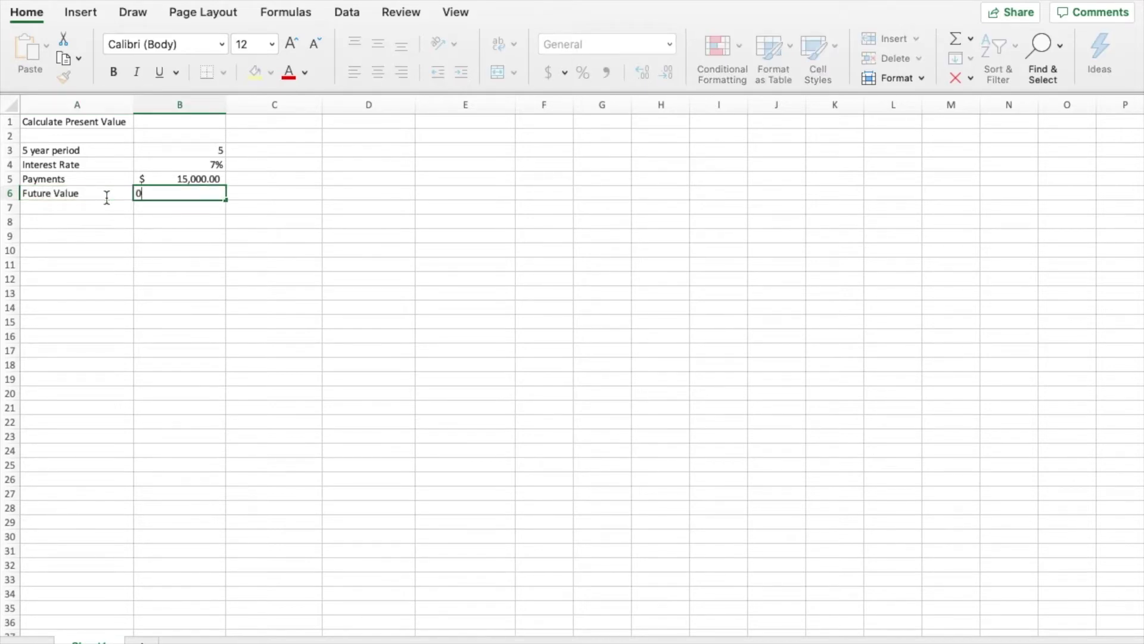
key("Return")
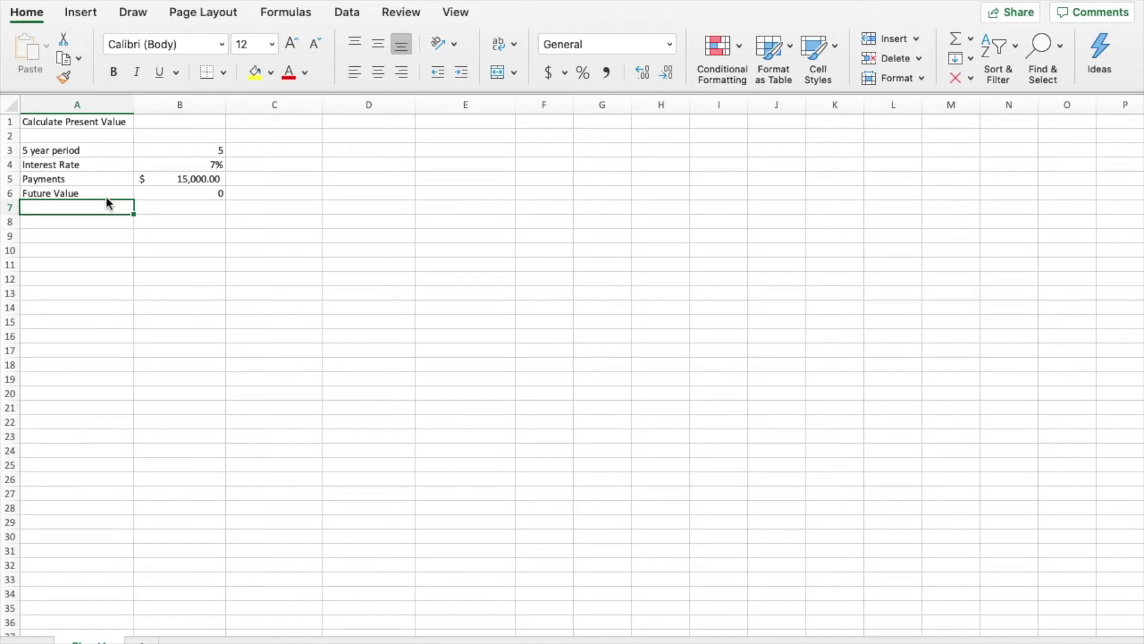
Add the labels "Beginning of Period" in A7 and "Present Value" in A9.
type("Beg")
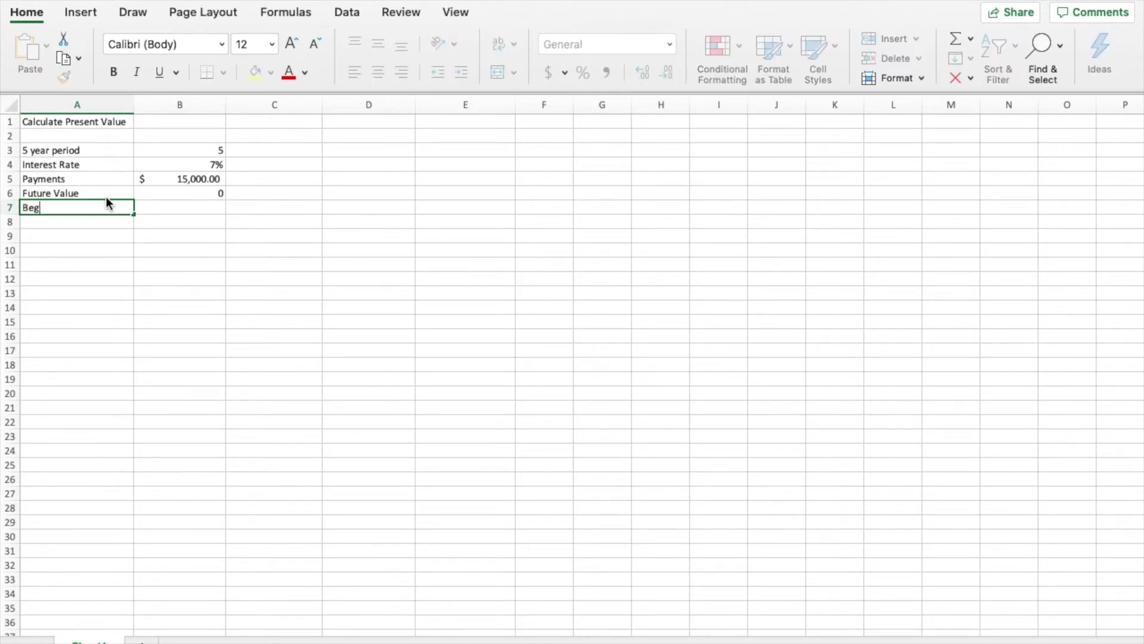
type("inning of Period")
left_click(214, 225)
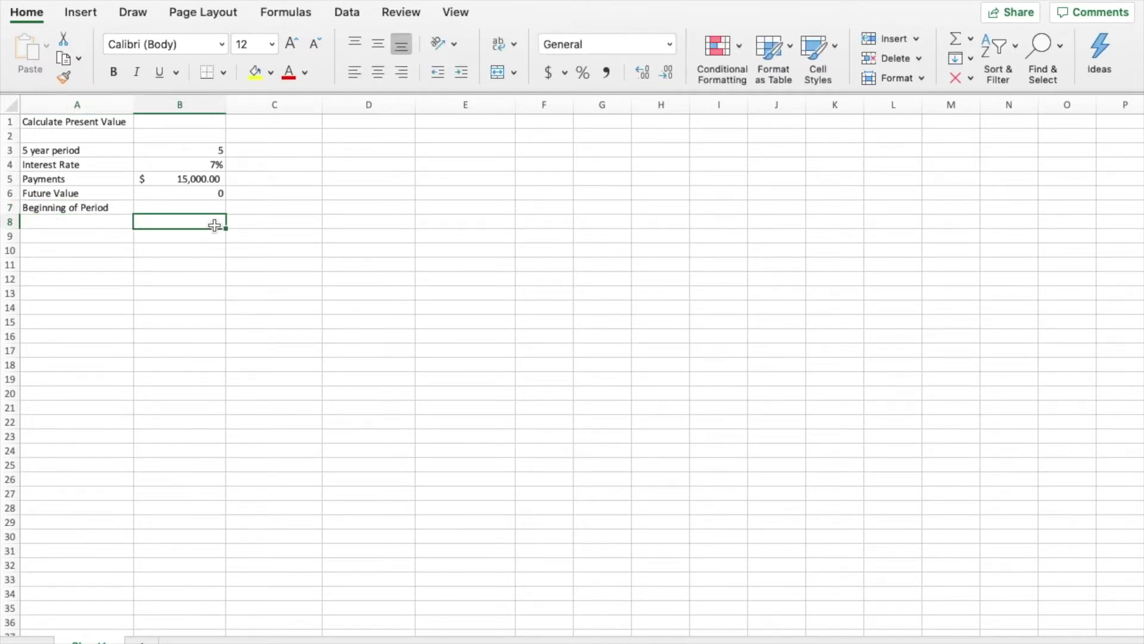
left_click(114, 236)
type("Present ")
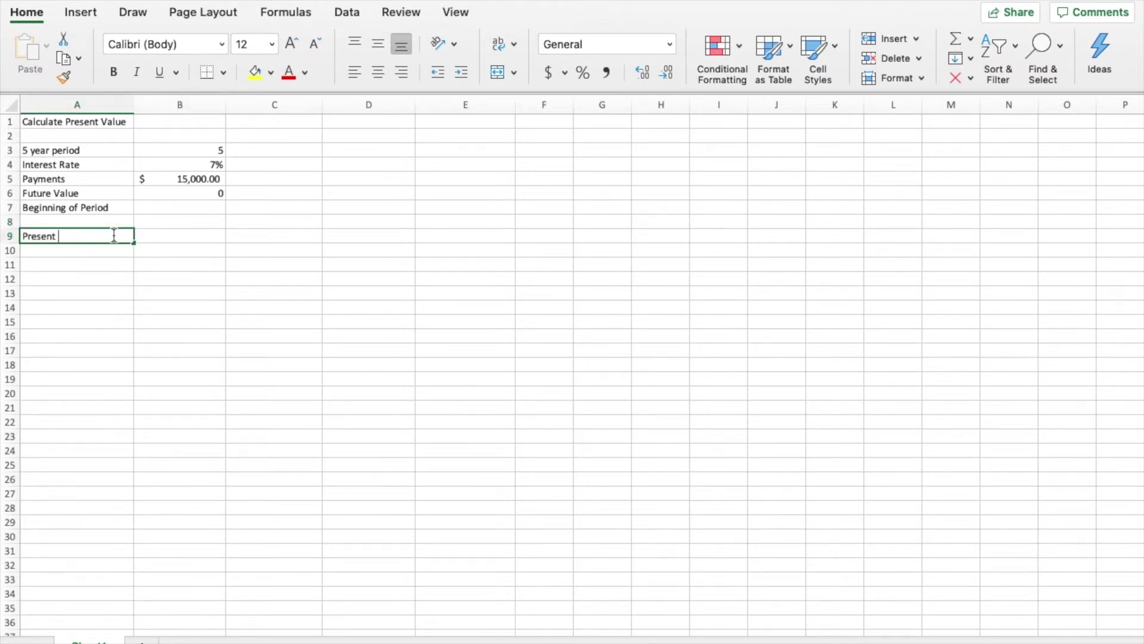
type("Value")
key("Tab")
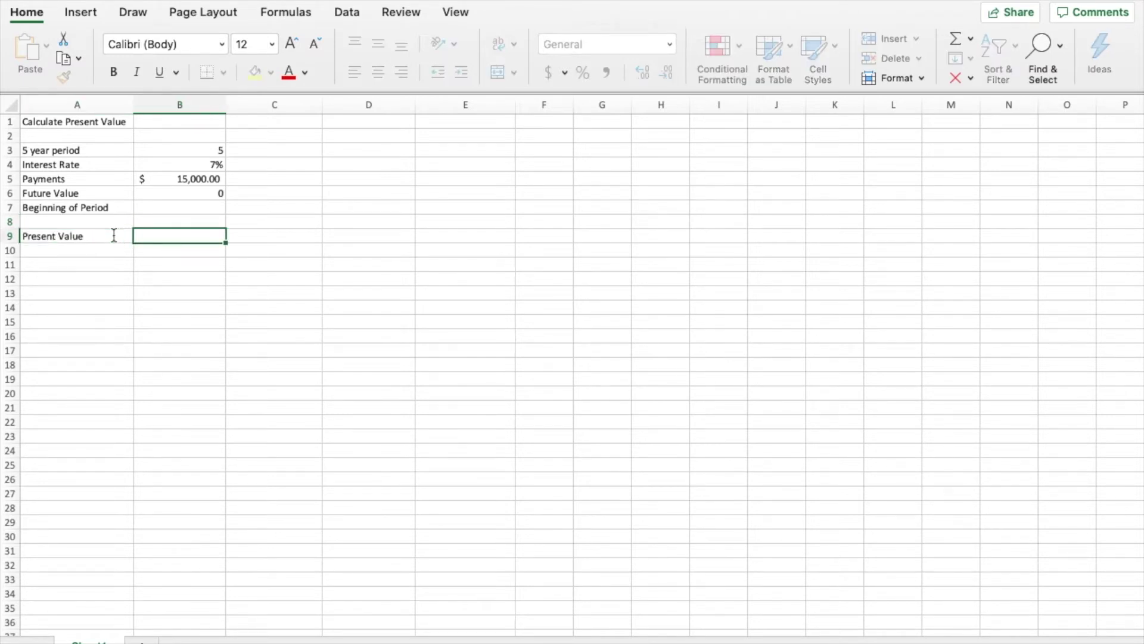
Start a PV formula in B9 with B4 as the rate and B3 as the number of periods.
type("=")
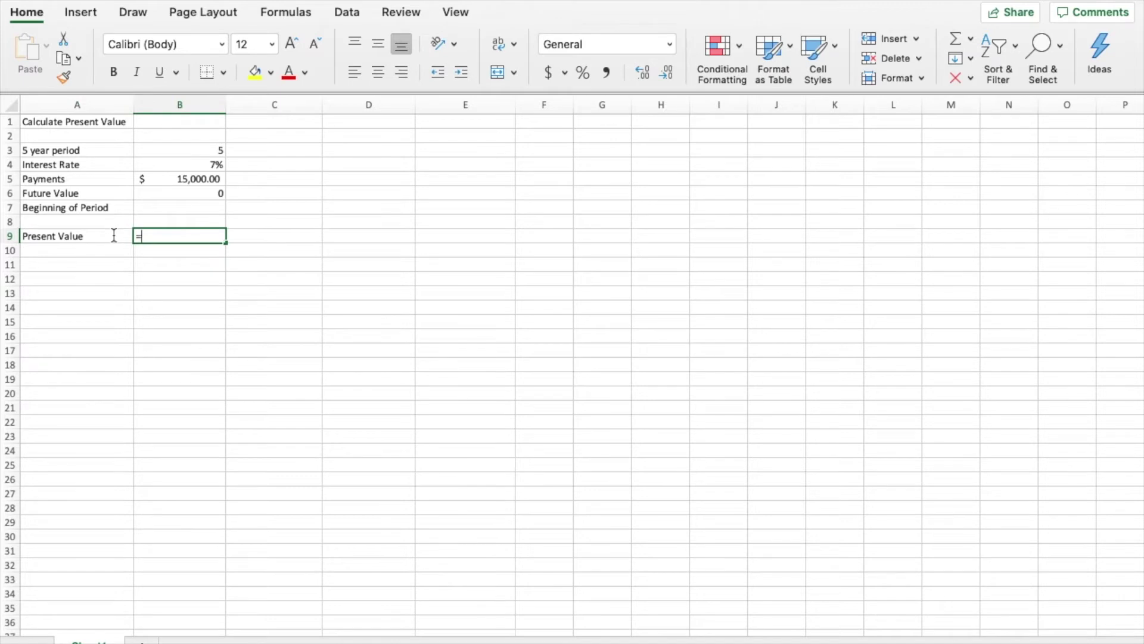
type("pv")
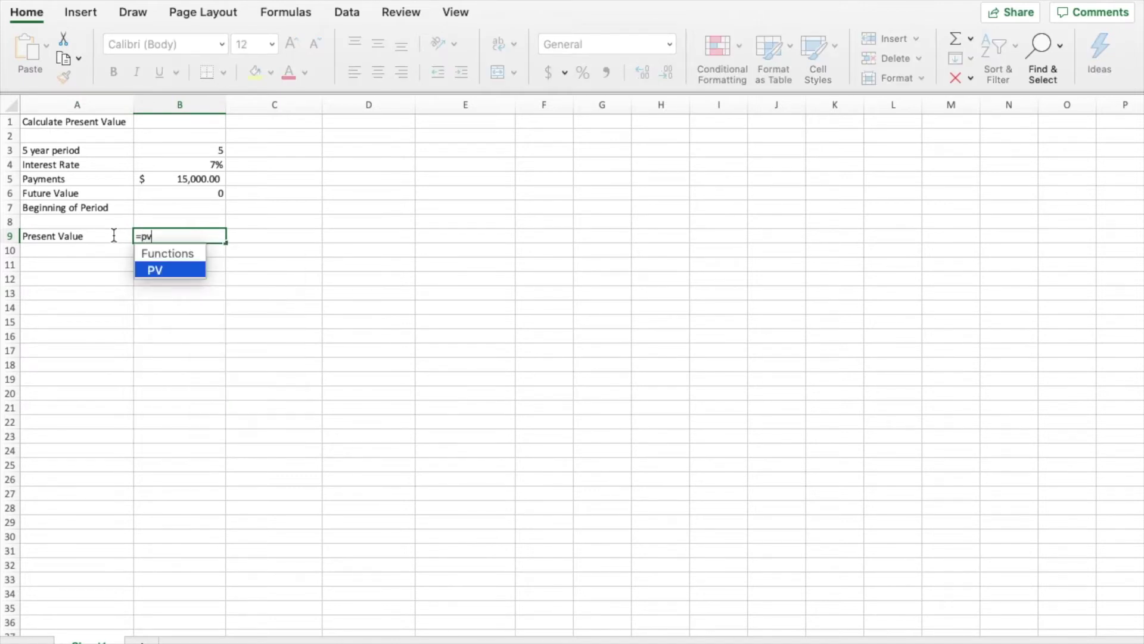
double_click(165, 268)
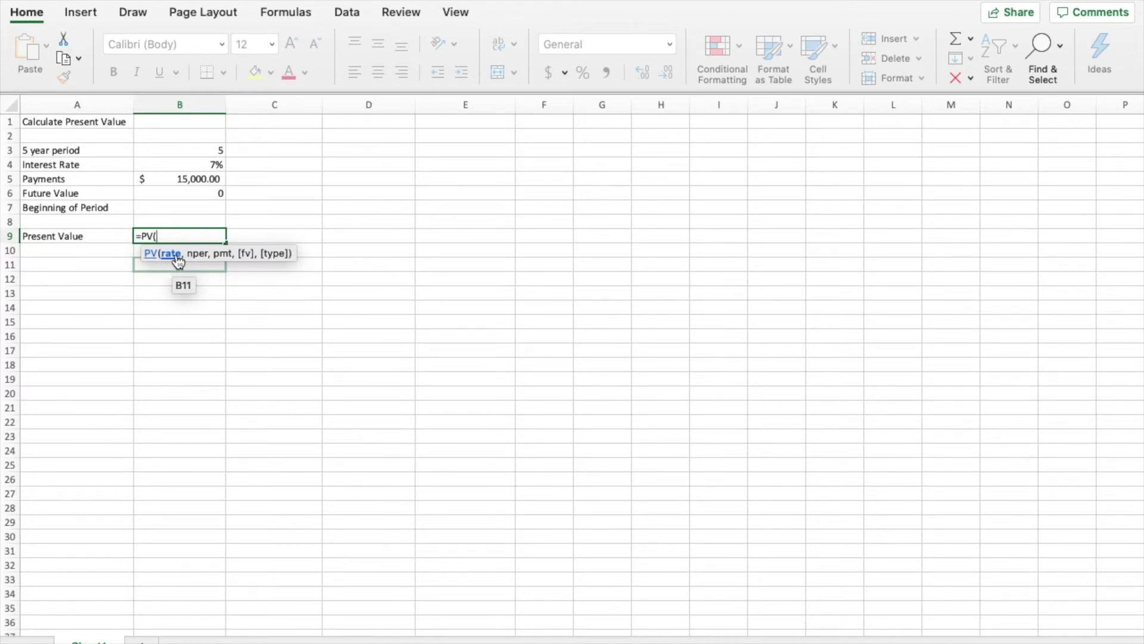
left_click(206, 166)
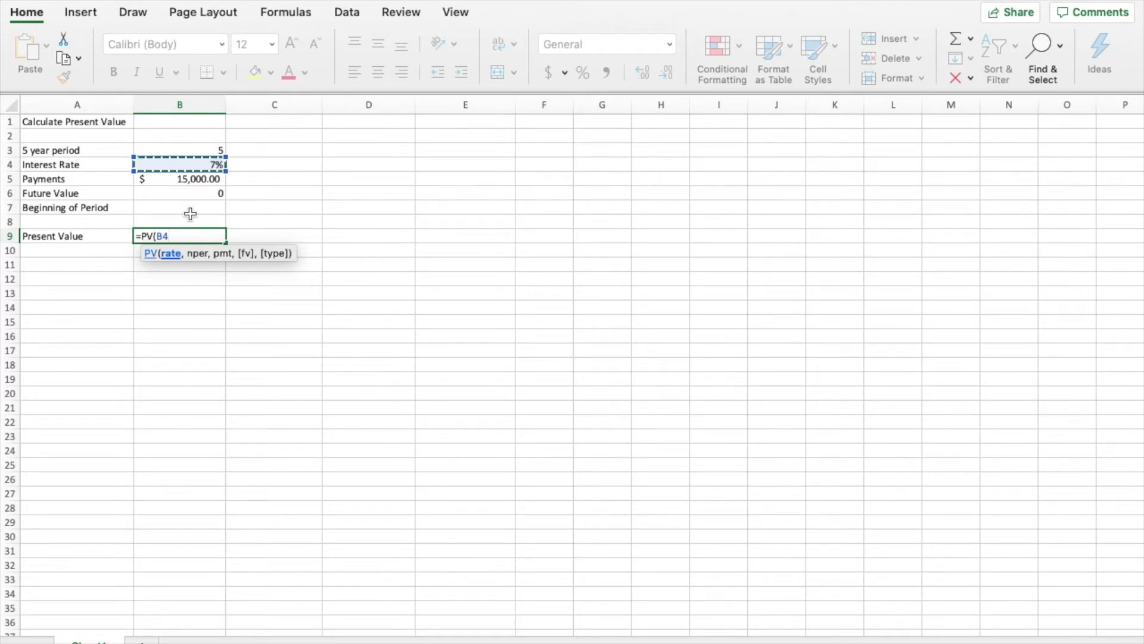
type(",")
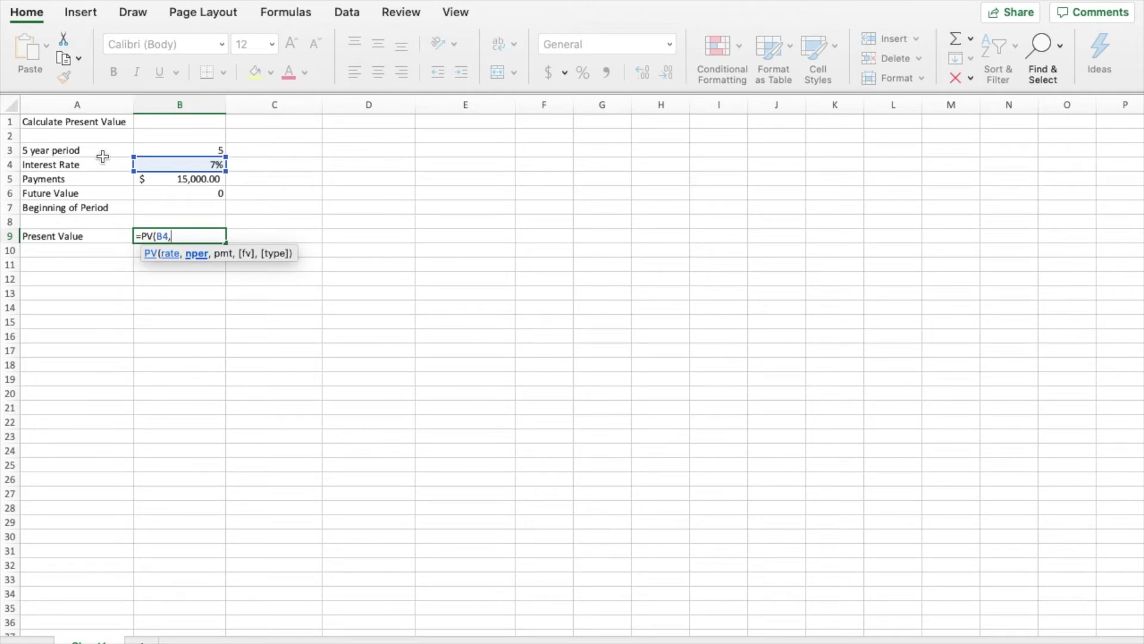
left_click(214, 151)
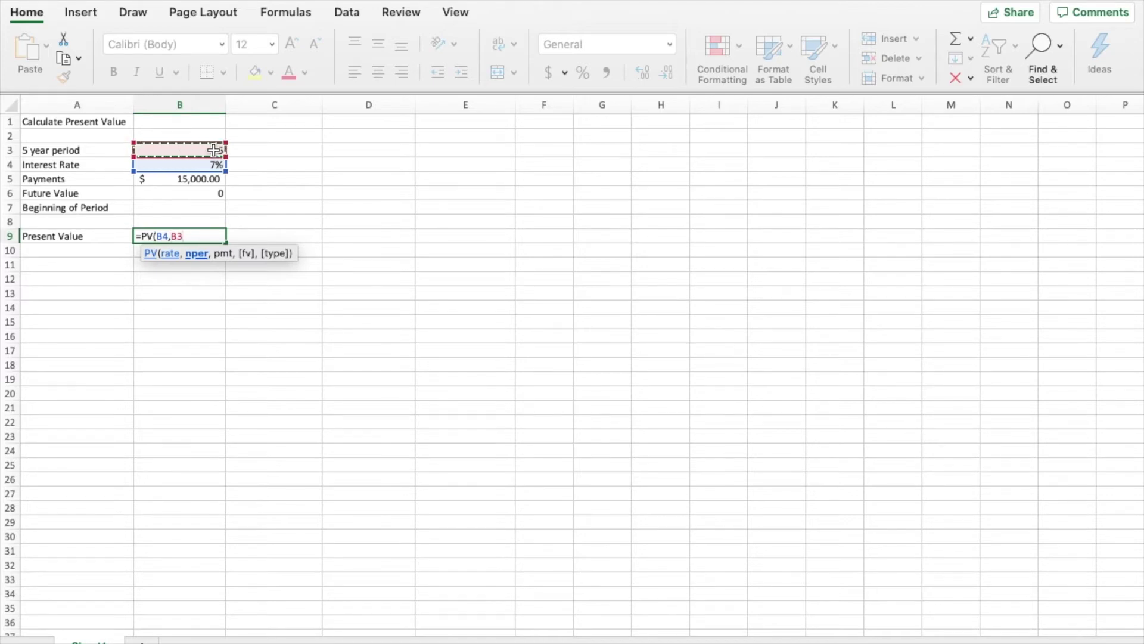
type(",")
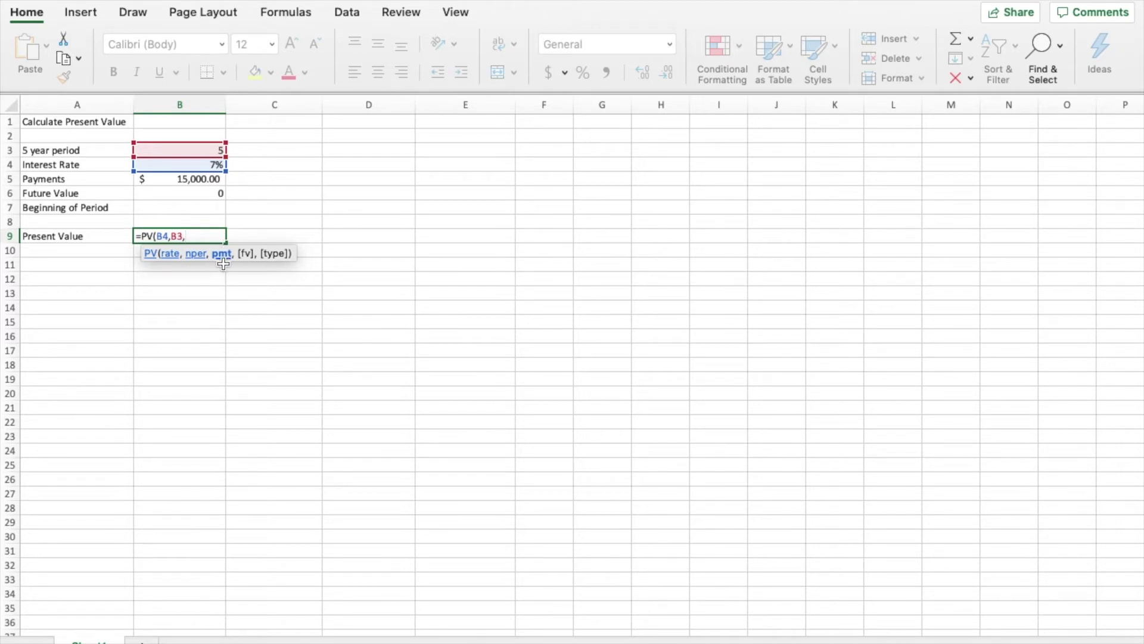
Complete the PV formula with B5 as payment, B6 as future value and type 1 for beginning of the period.
left_click(209, 182)
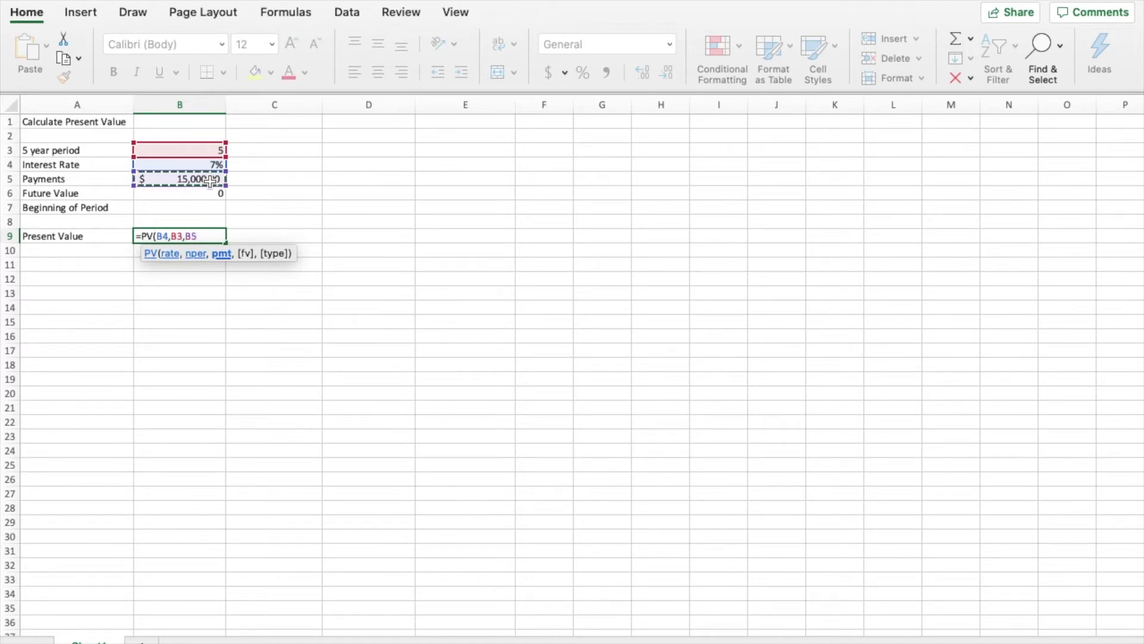
type(",")
left_click(185, 191)
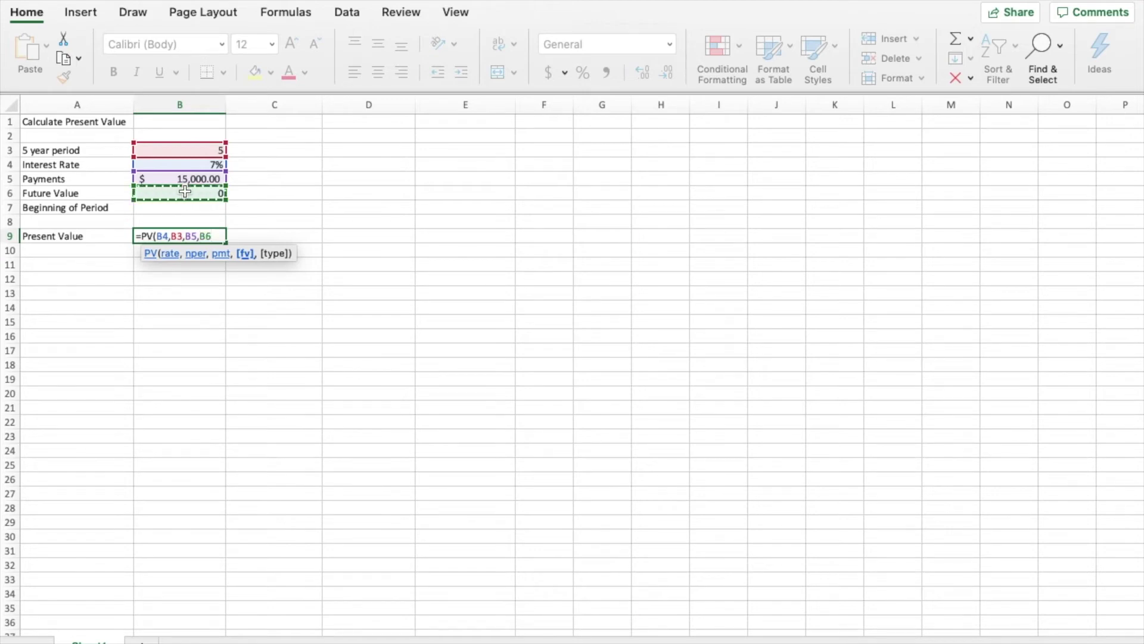
type(",")
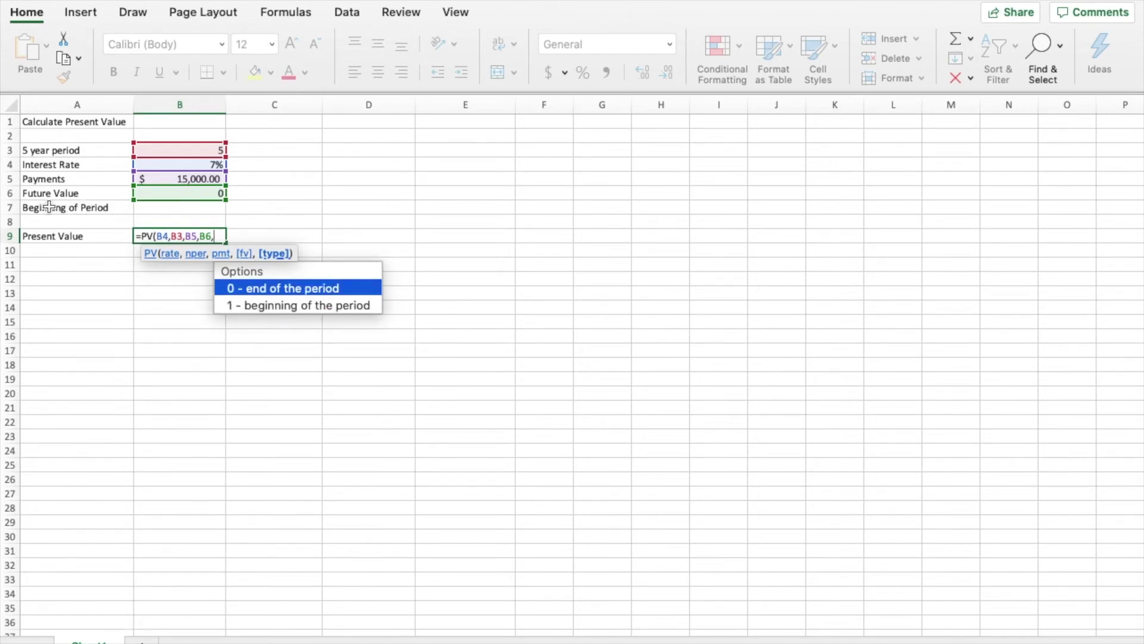
double_click(313, 306)
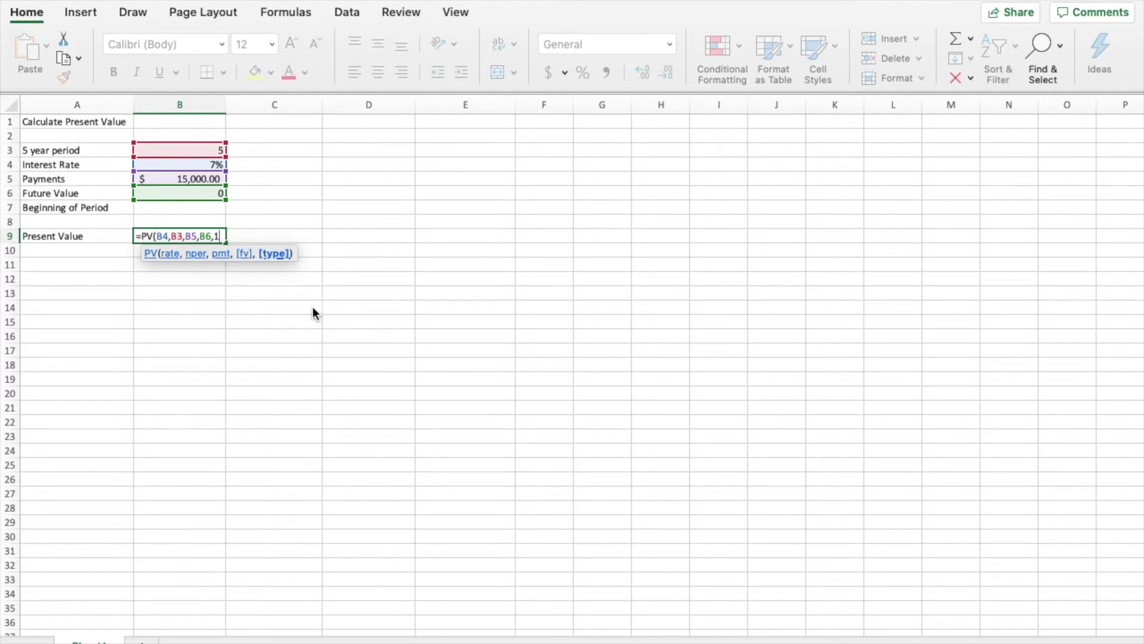
type(")")
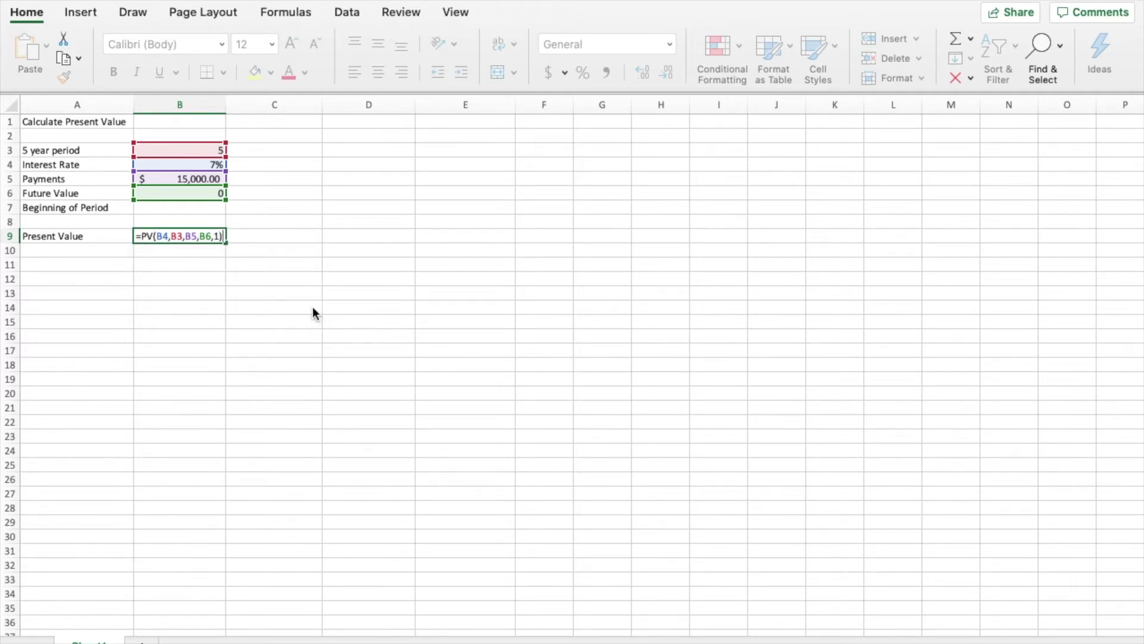
key("BackSpace")
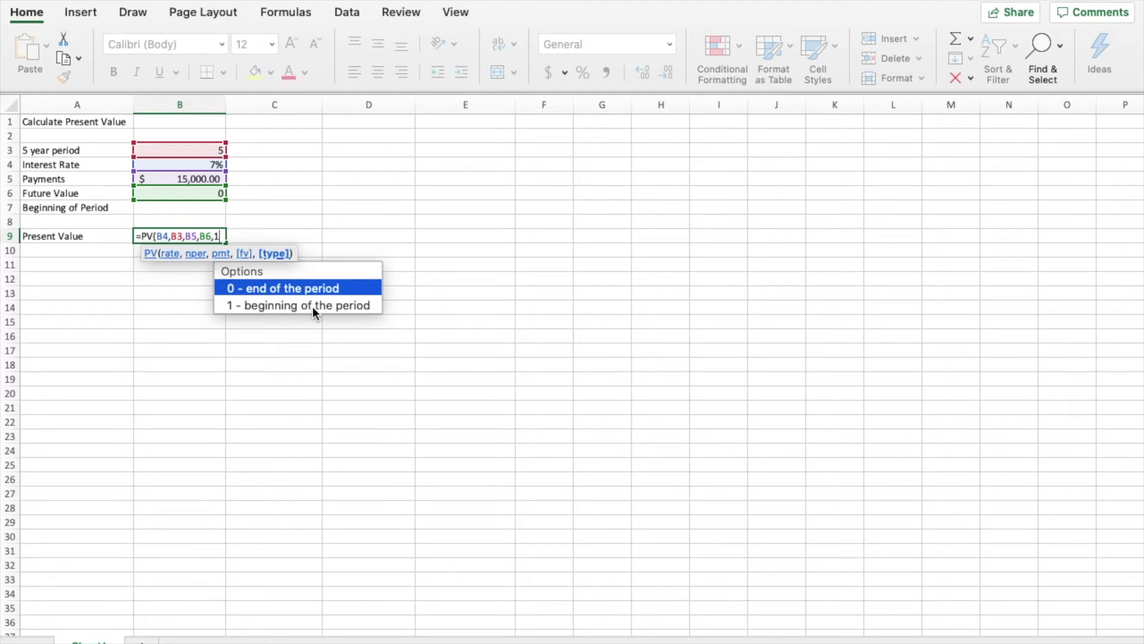
key("Return")
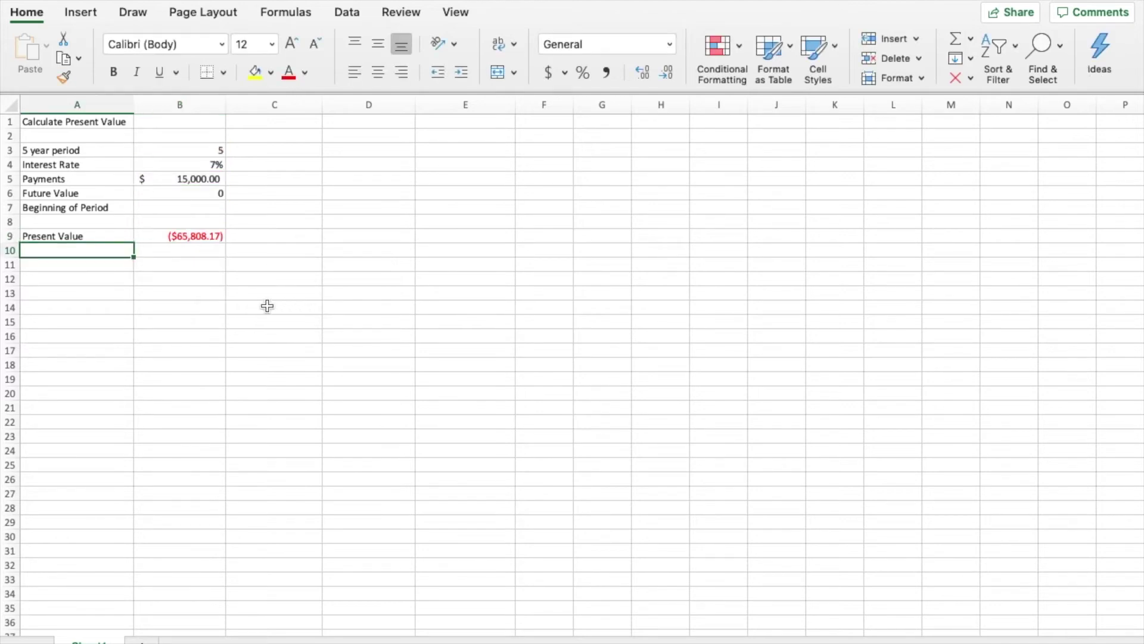
Add a minus sign before PV in the B9 formula so that the present value is positive.
left_click(199, 237)
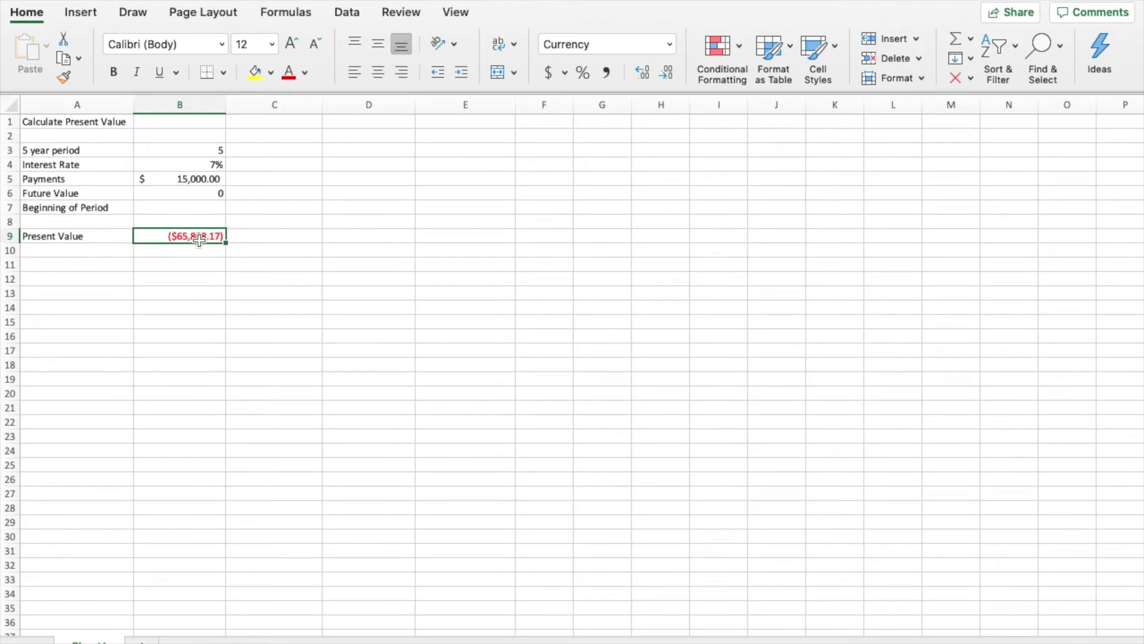
double_click(200, 238)
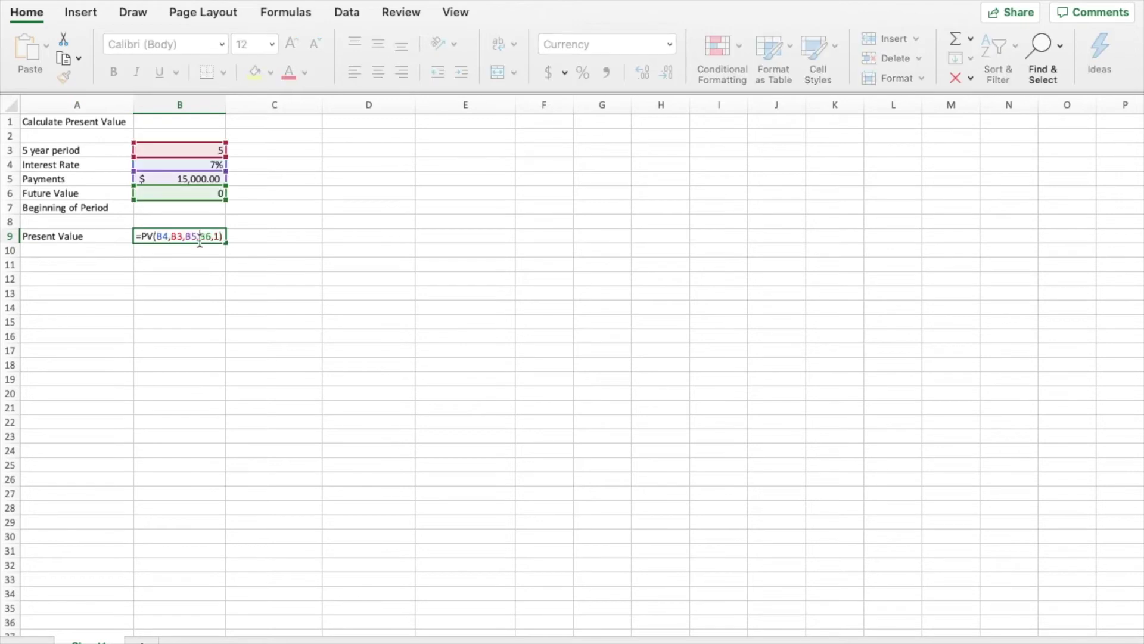
left_click(143, 237)
type("-")
key("Return")
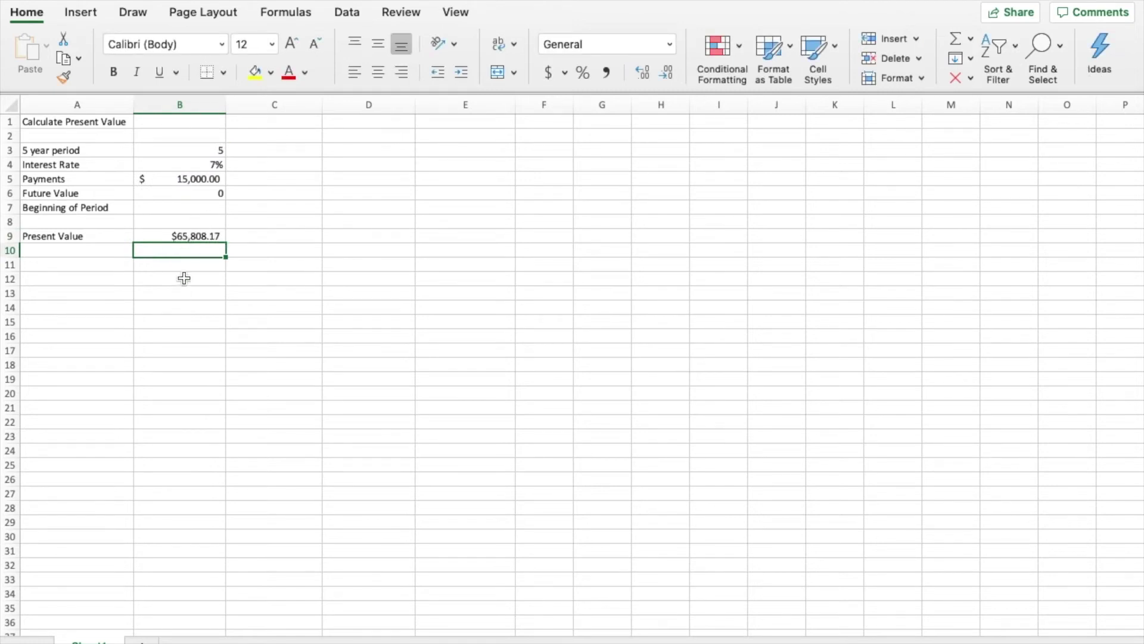
left_click(259, 236)
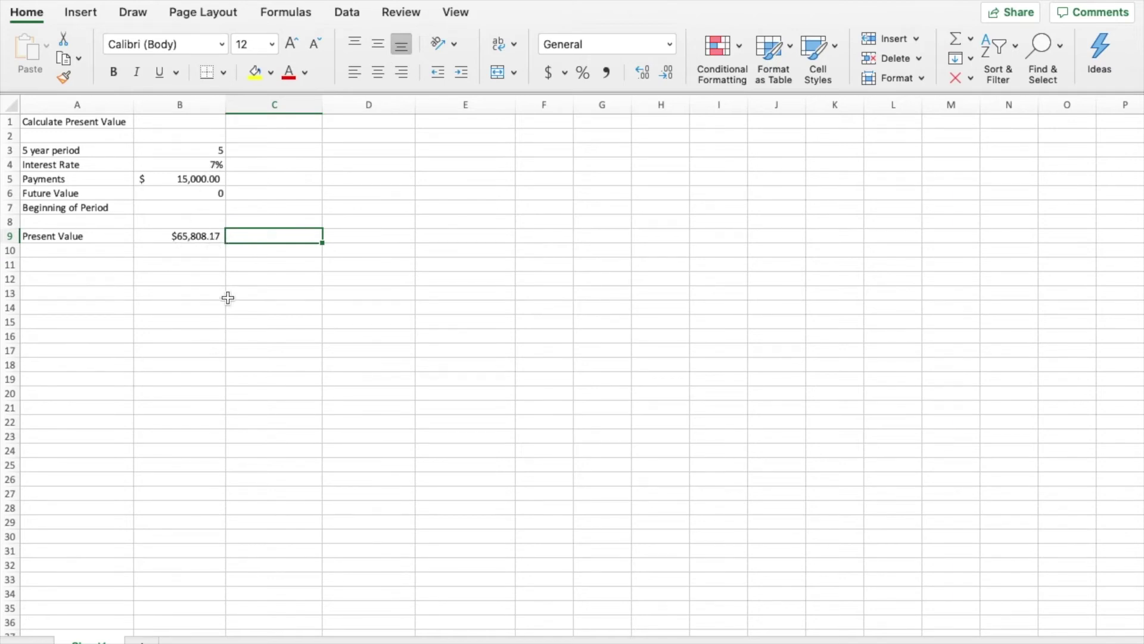
Try fewer and more decimal places on the present value in B9, ending at two decimals.
left_click(201, 240)
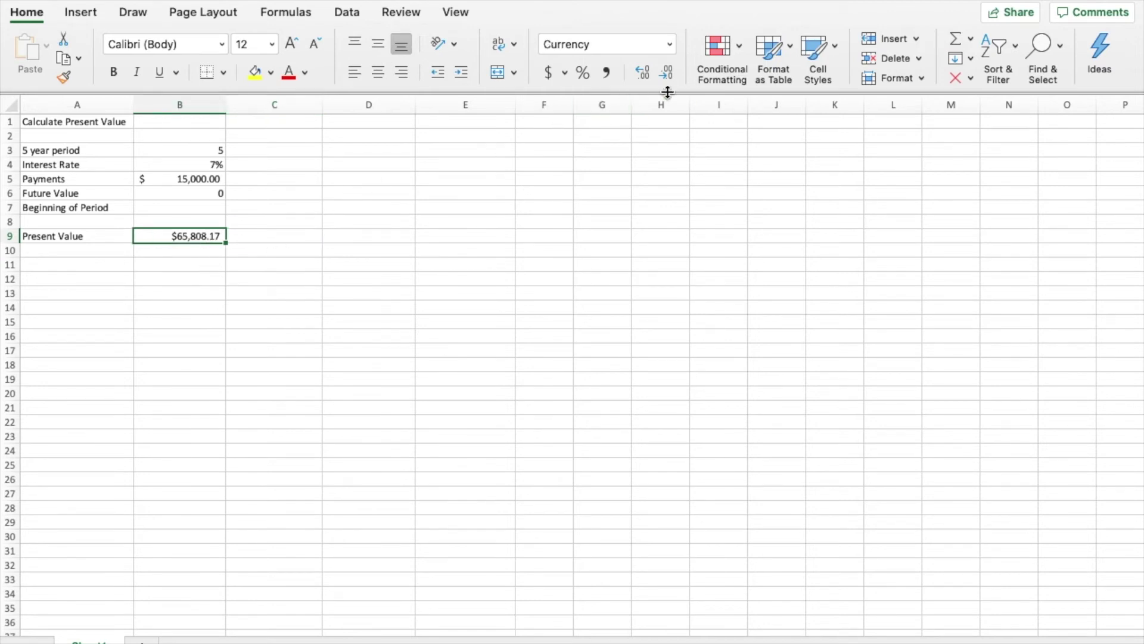
left_click(667, 72)
left_click(666, 73)
left_click(642, 72)
left_click(642, 73)
left_click(643, 73)
left_click(666, 72)
left_click(109, 261)
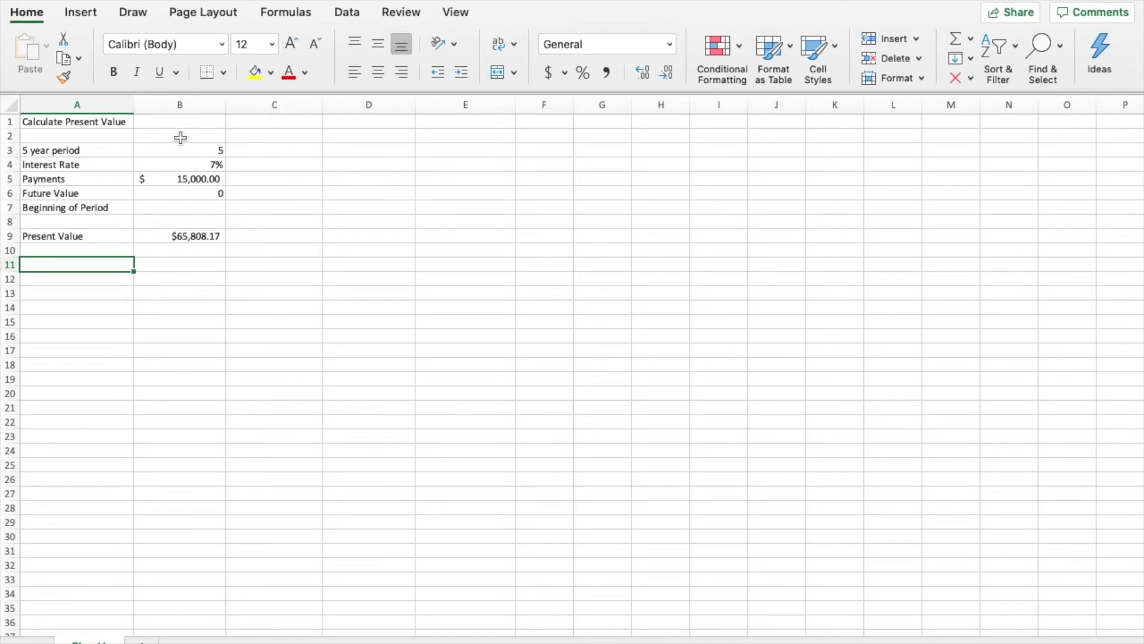
Set the future value in B6 to 10000.
left_click(185, 195)
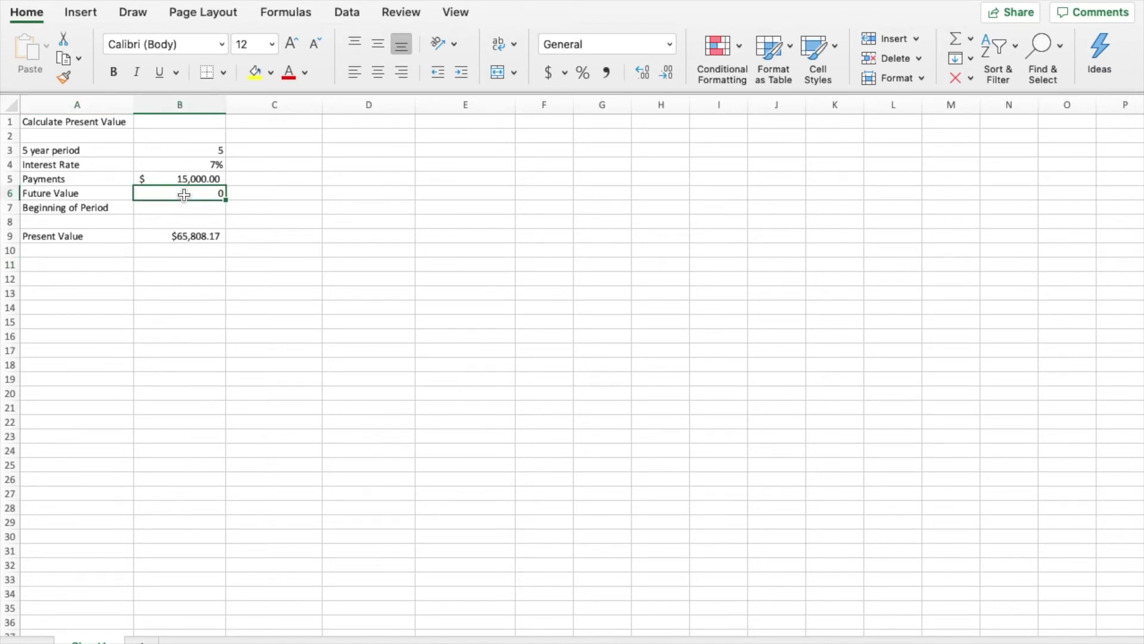
type("10000")
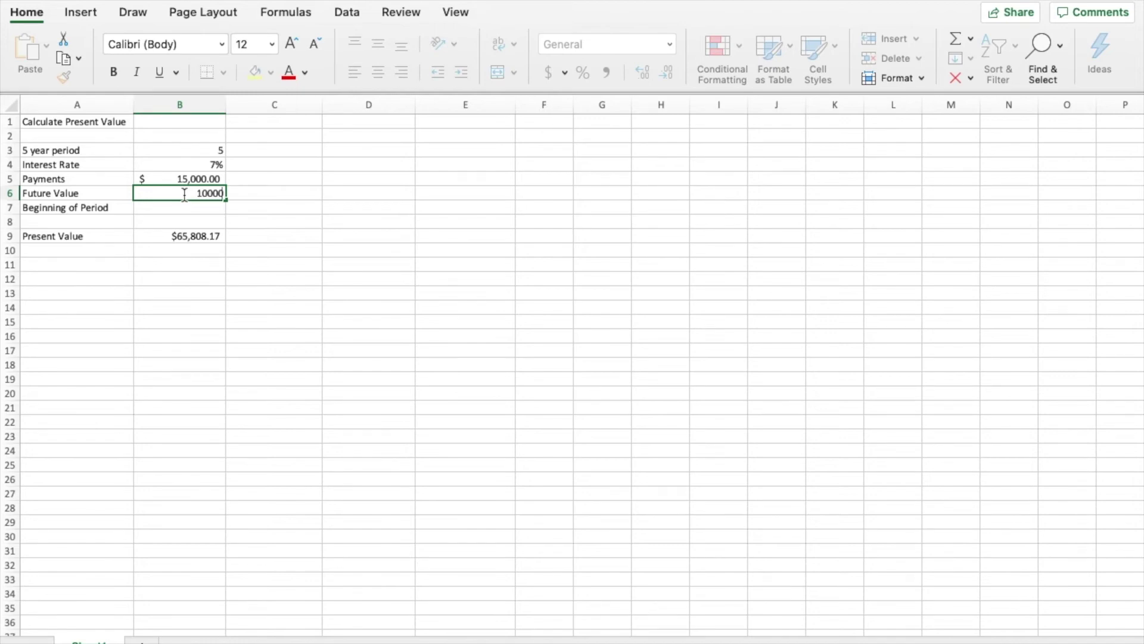
key("Return")
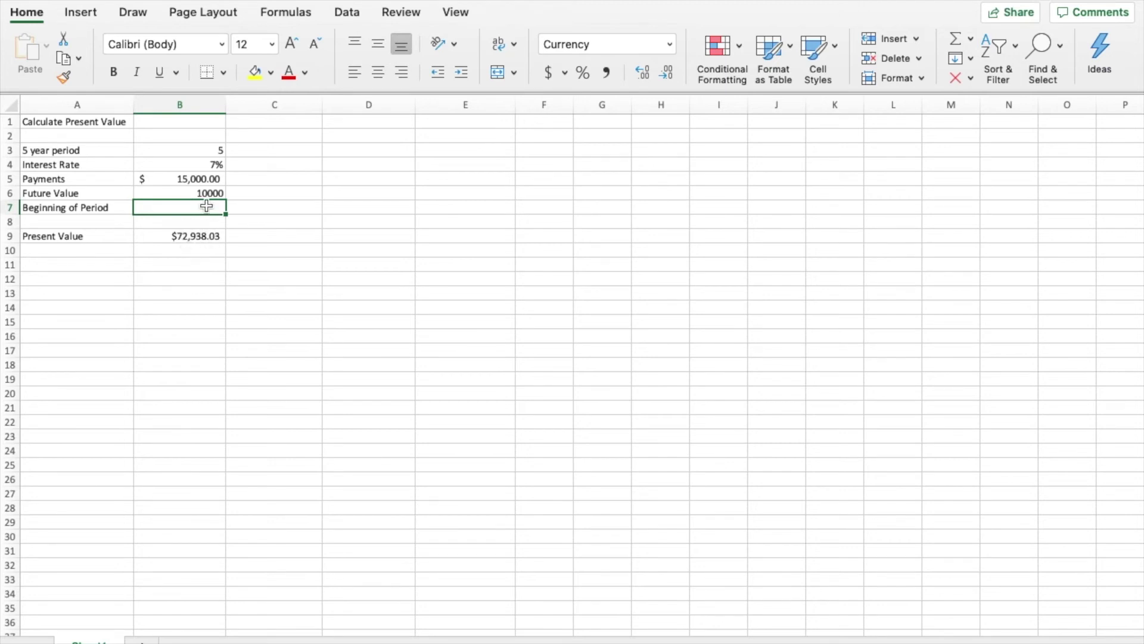
Set the payments in B5 to 20000 and format the future value in B6 in the dollar accounting format.
left_click(182, 181)
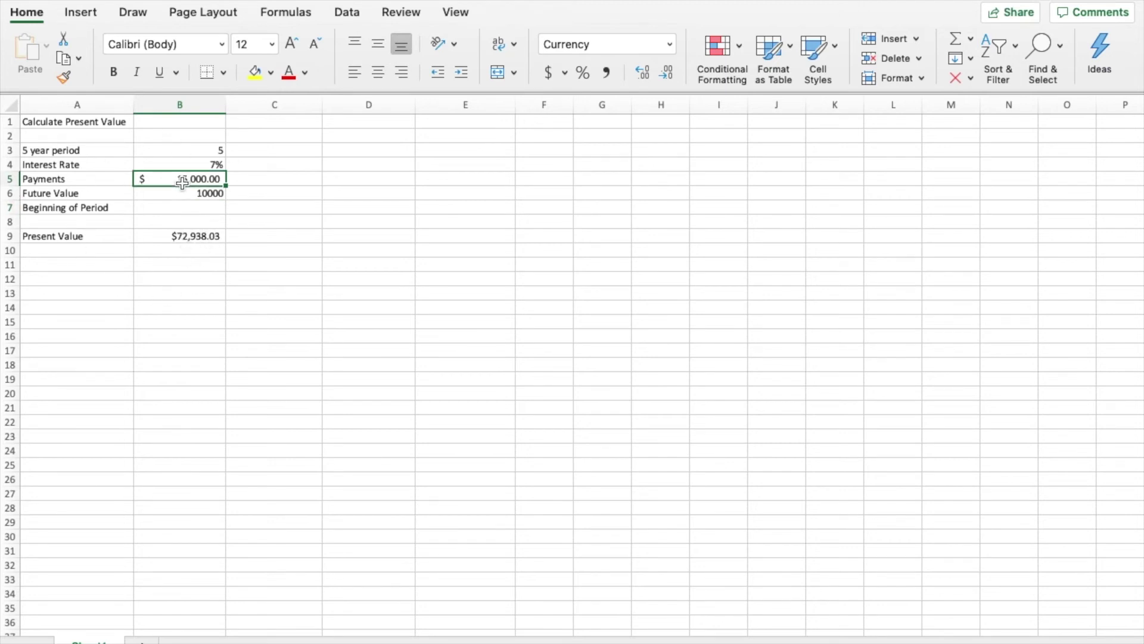
type("20000")
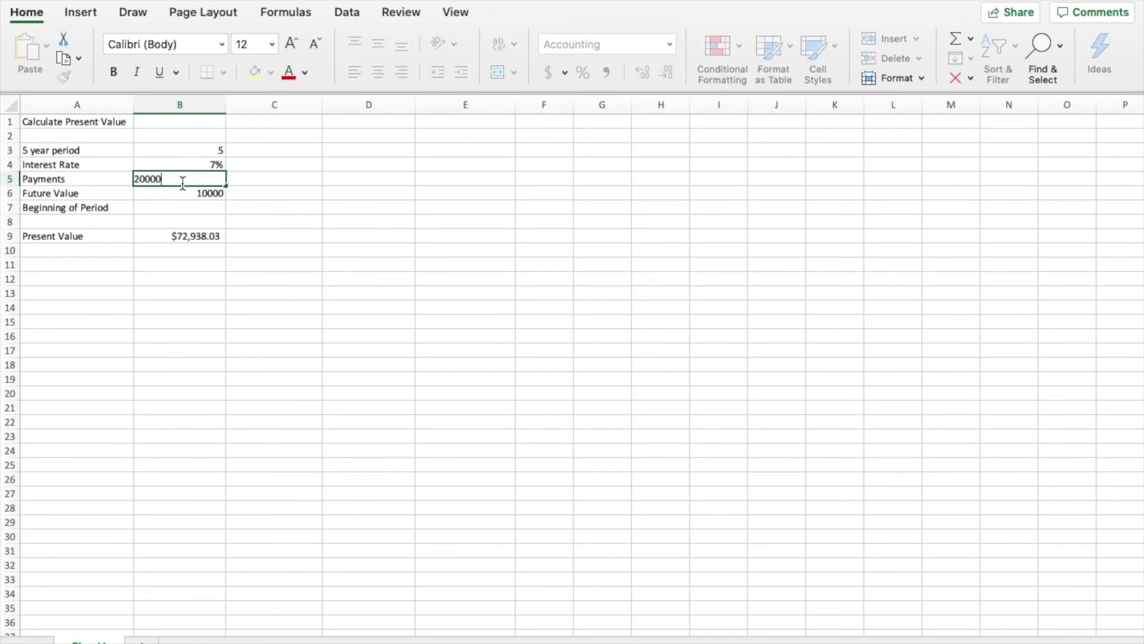
key("Return")
left_click(548, 76)
left_click(292, 220)
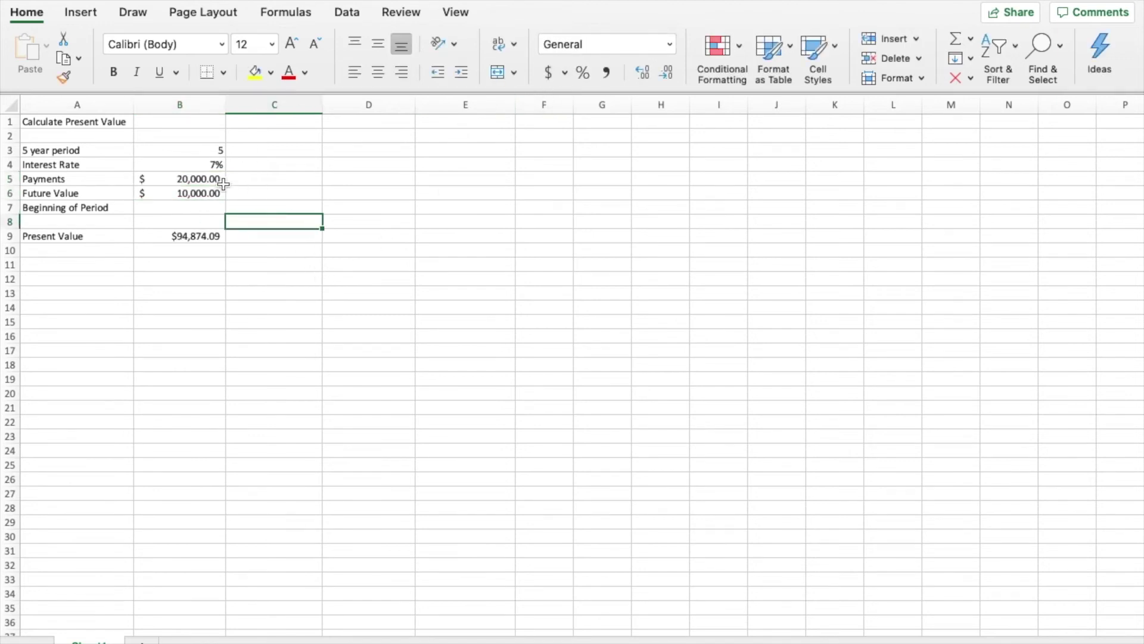
Try an interest rate of 25% in B4.
left_click(214, 165)
type("25")
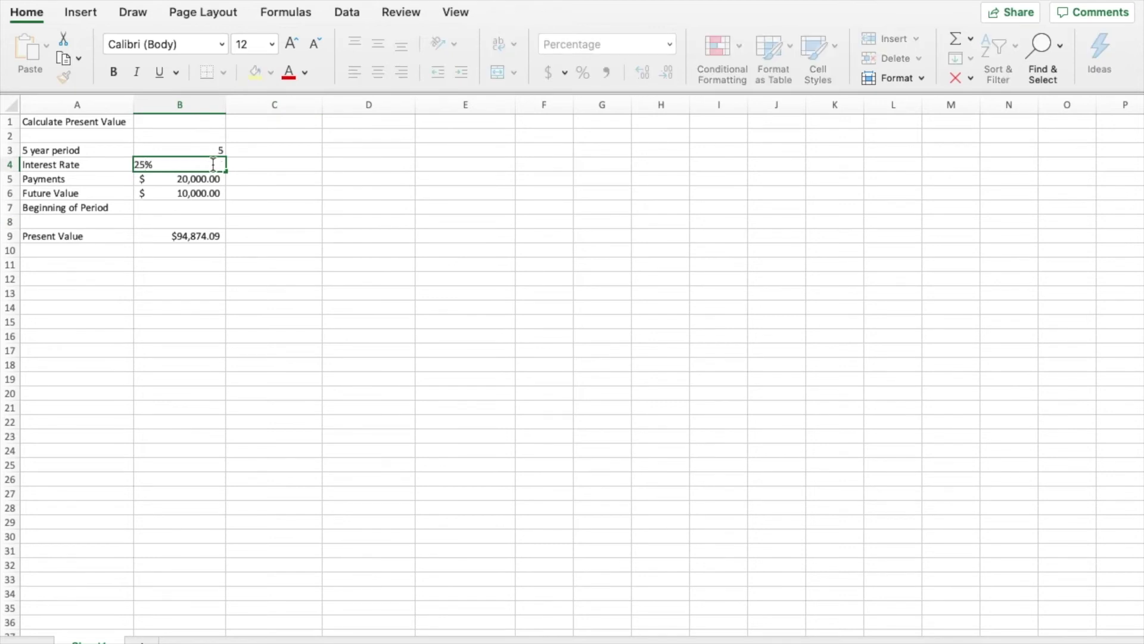
key("Return")
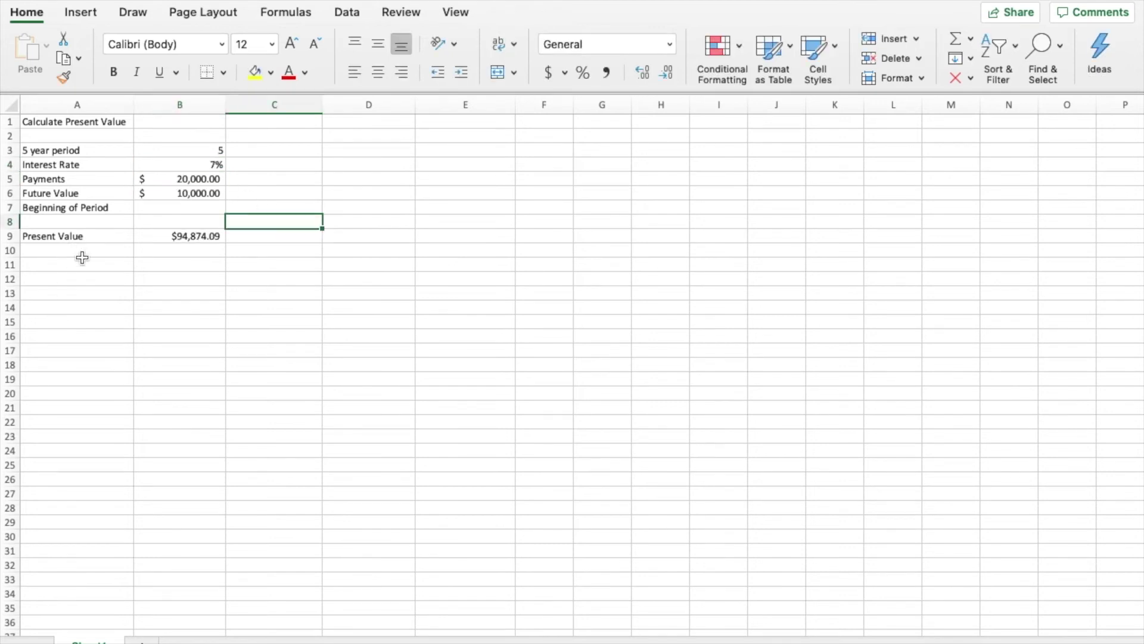
Enter the heading "Calculate Future Value" in A12.
left_click(81, 274)
type("Calculate ")
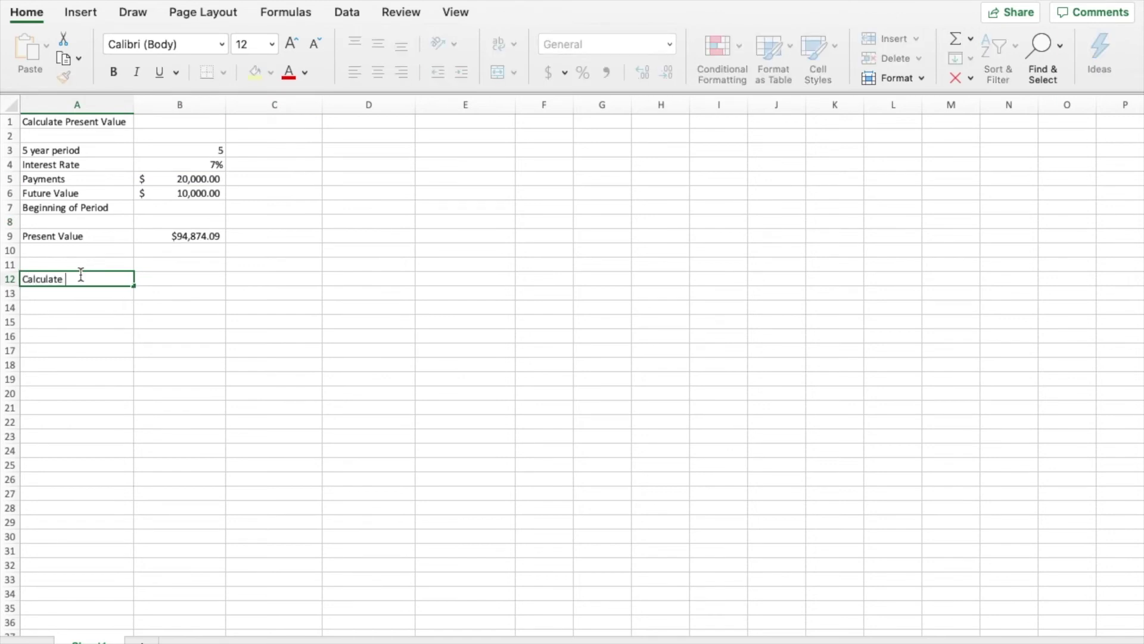
type("Future Value")
Label A14 "5 Year Period" and enter 5 in B14.
left_click(94, 305)
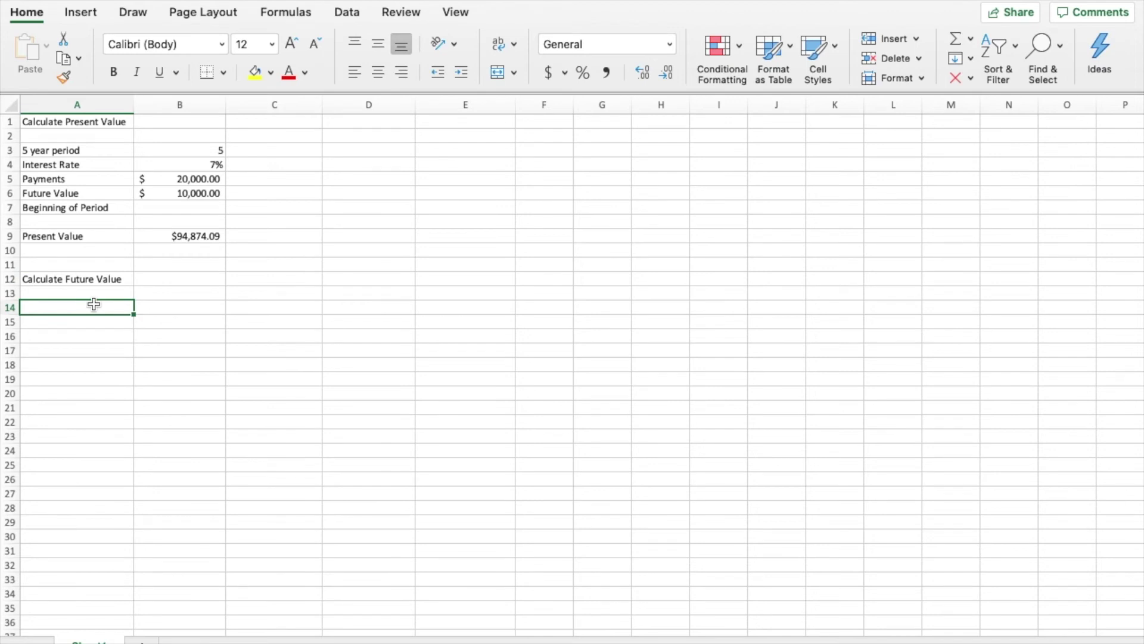
type("5 ")
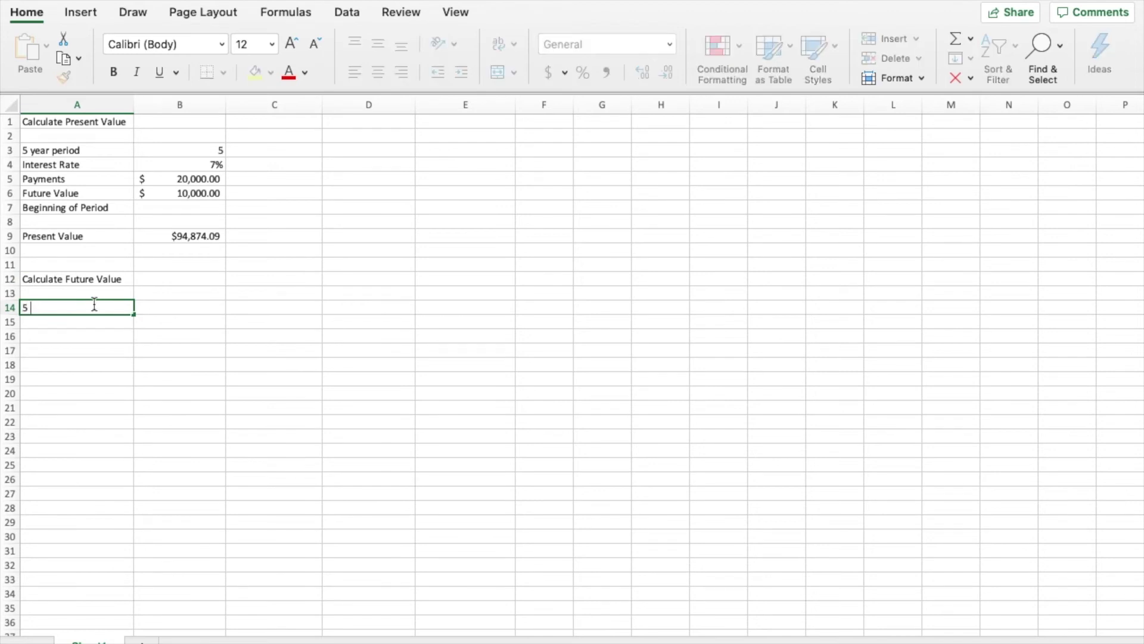
type("Year Period")
key("Tab")
type("5")
key("Return")
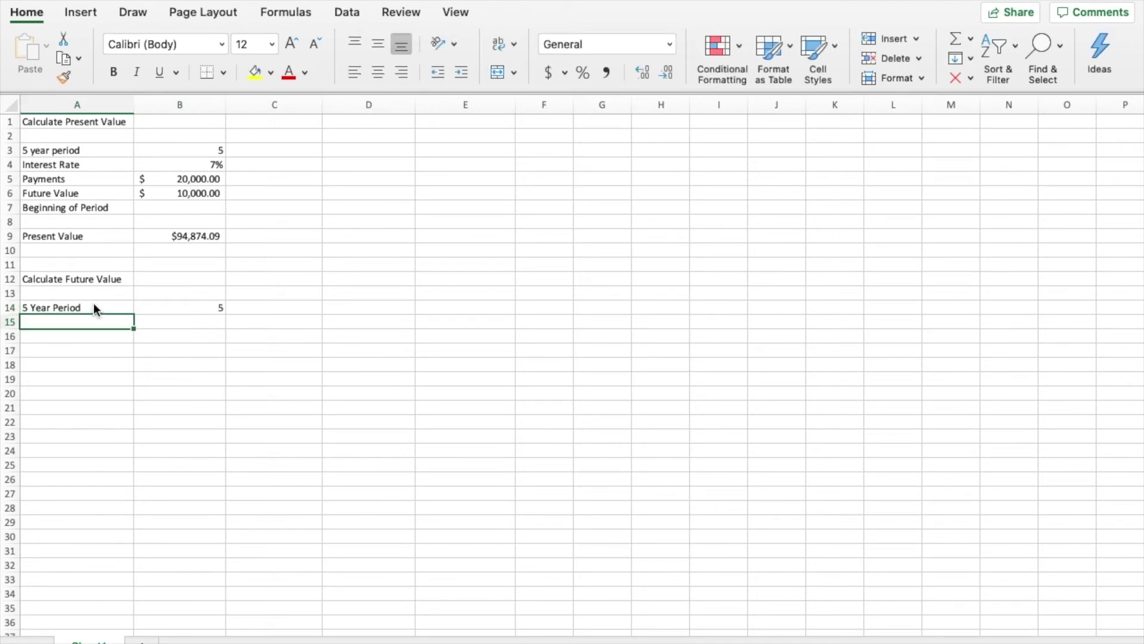
Label A15 "Interest Rate" and enter 8% in B15.
type("Interest Rate")
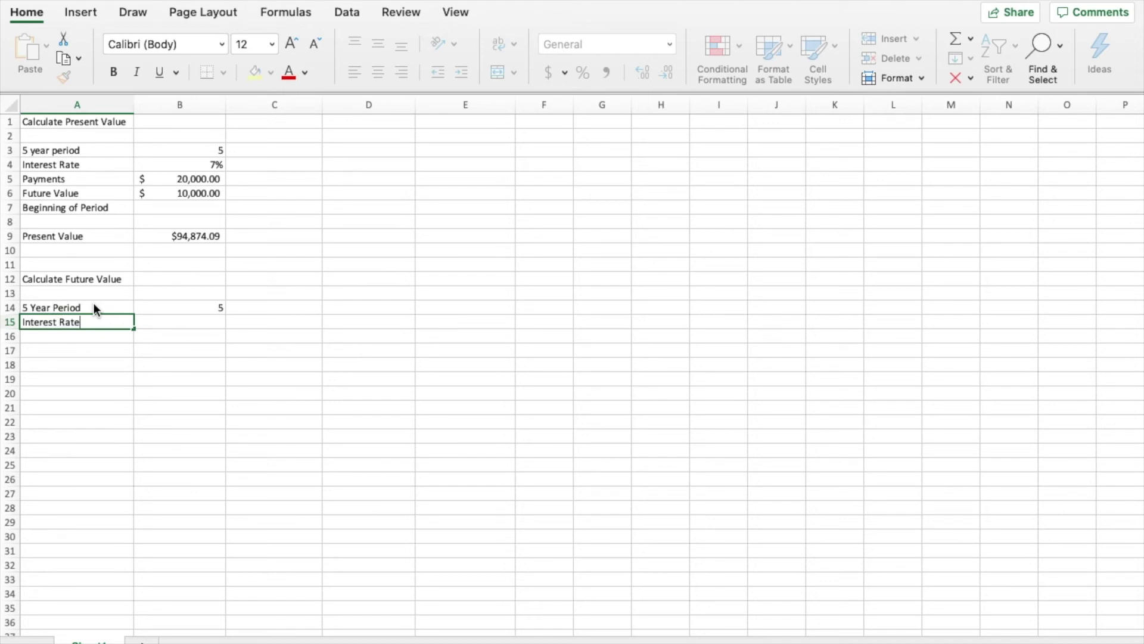
key("Tab")
type("8%")
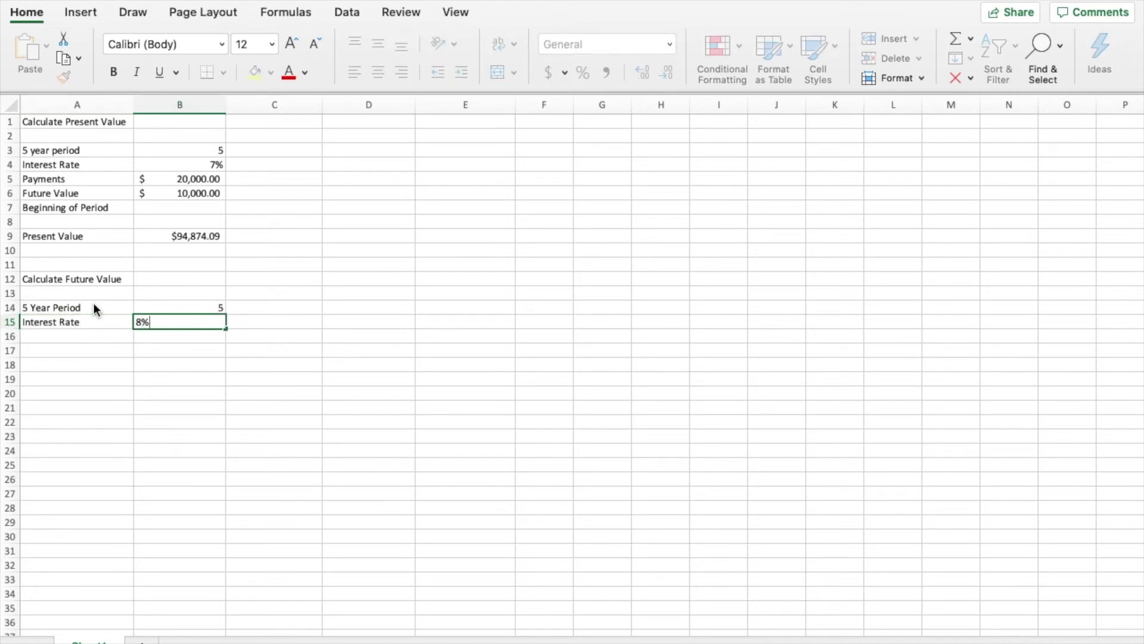
key("Return")
Label A16 "Payments" and enter 35000 in B16.
type("Paym")
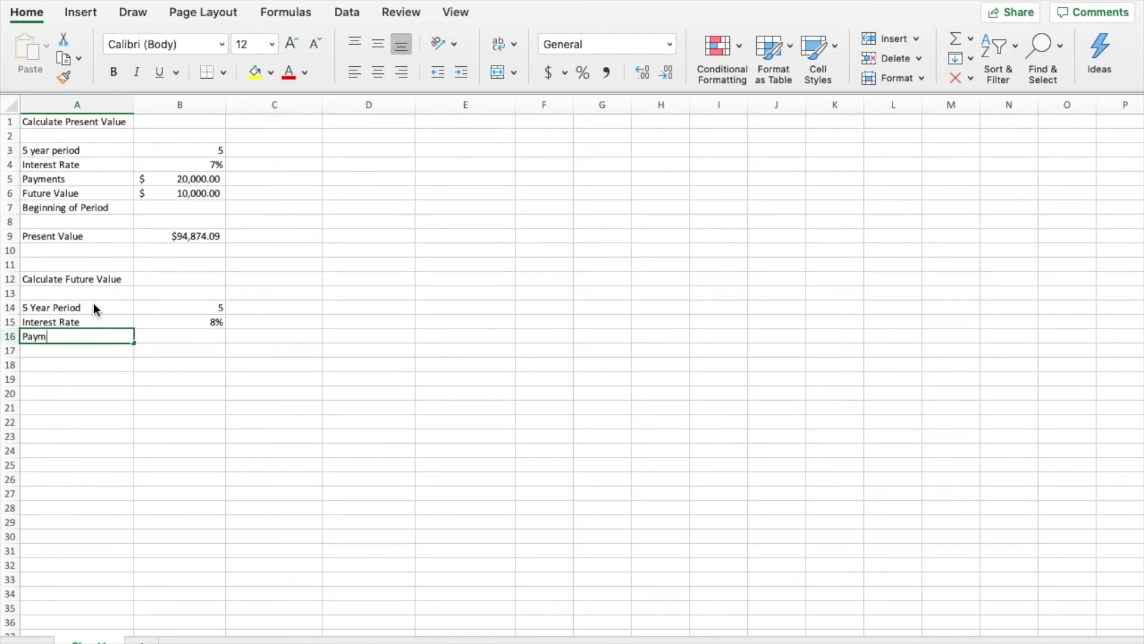
type("ents 35000")
key("BackSpace")
key("BackSpace")
key("BackSpace")
key("BackSpace")
key("BackSpace")
key("BackSpace")
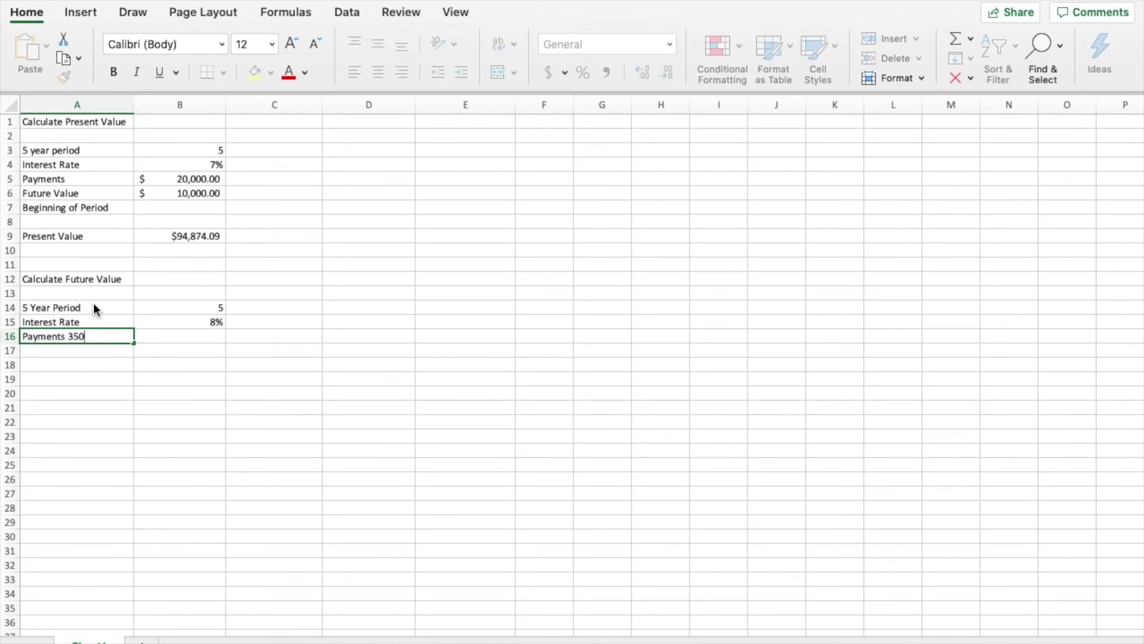
key("Tab")
type("35000")
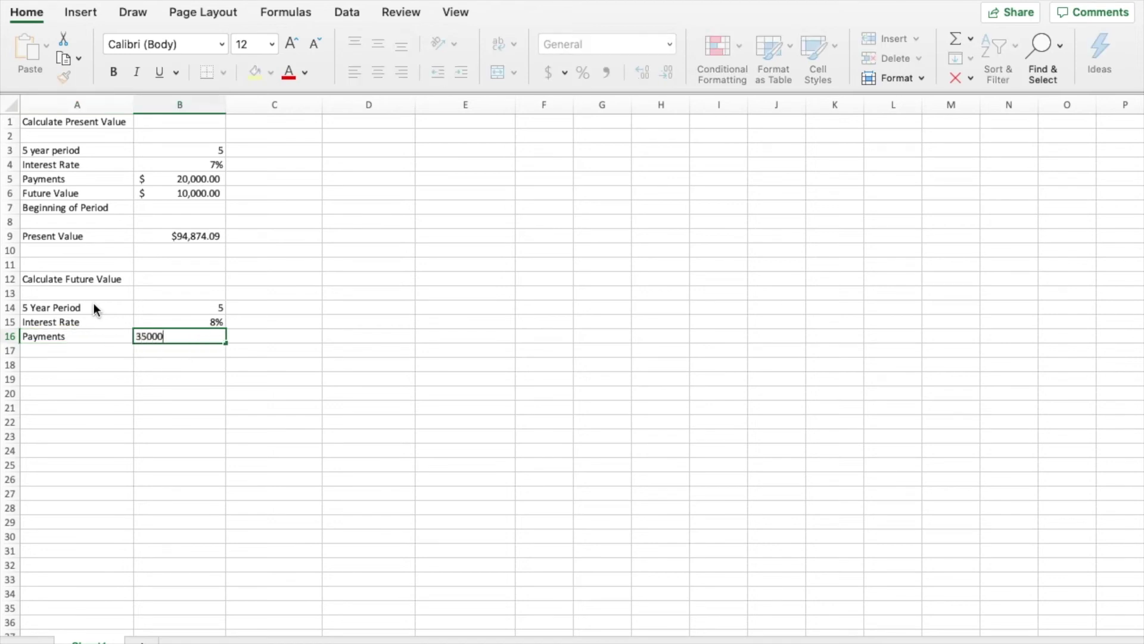
key("Return")
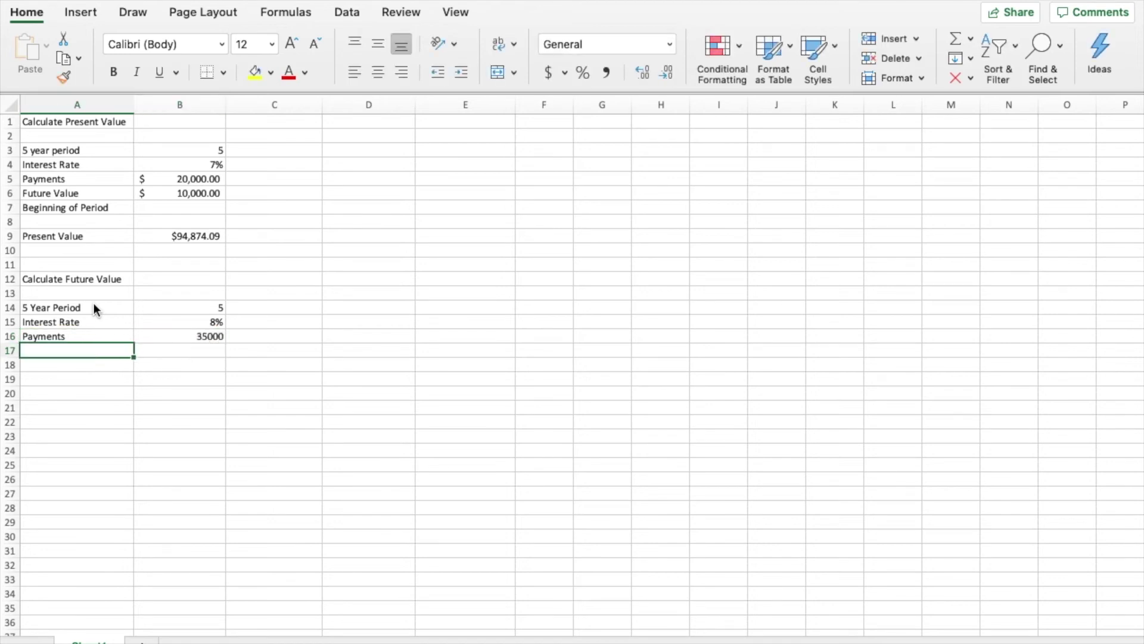
Label A17 "Present Value" with 0 in B17, and label A18 "End of Period".
type("Present Value")
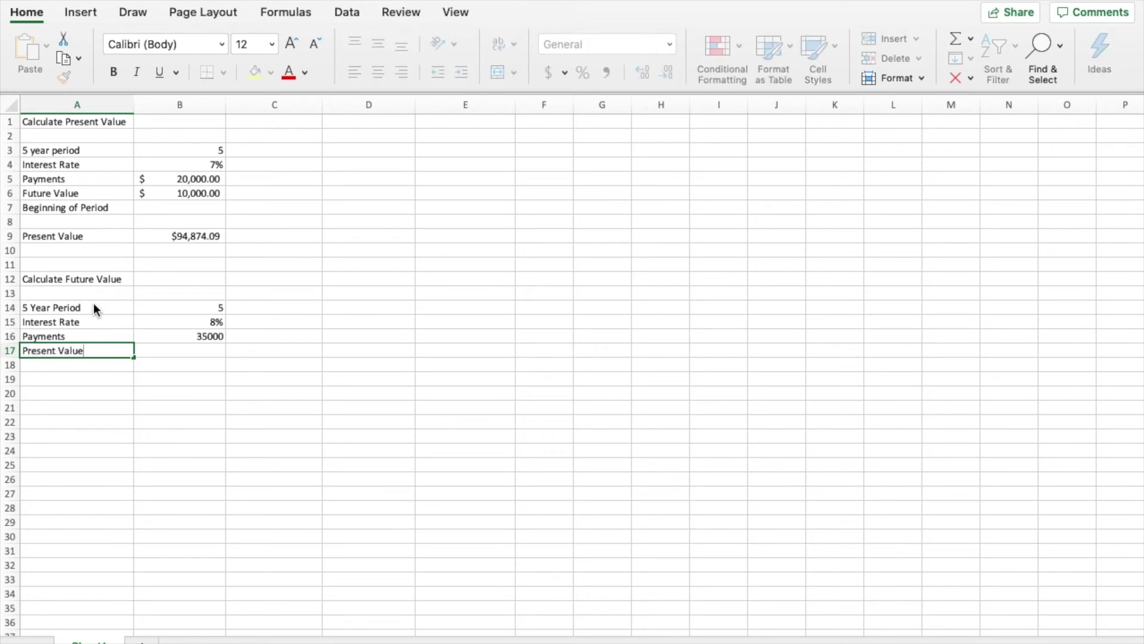
key("Tab")
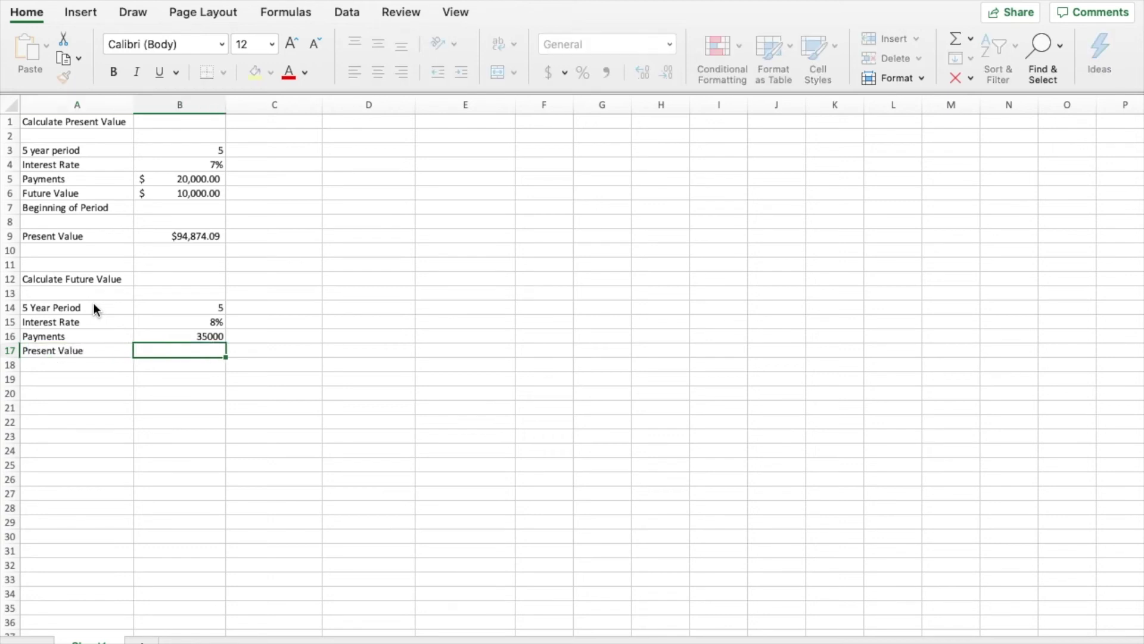
type("0")
key("Return")
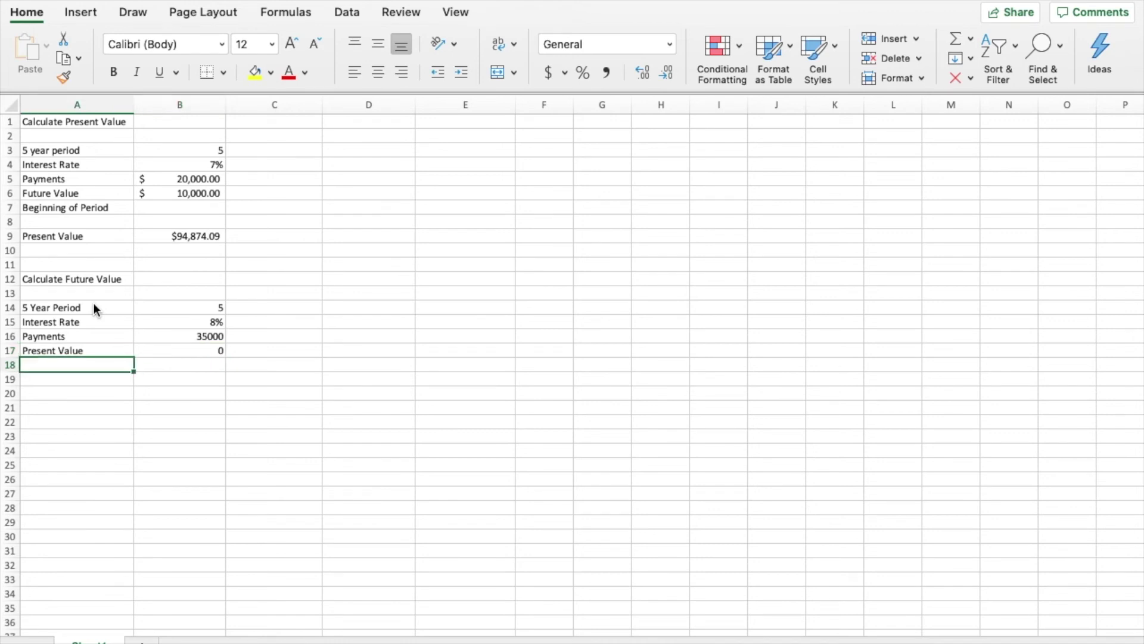
type("End of Period")
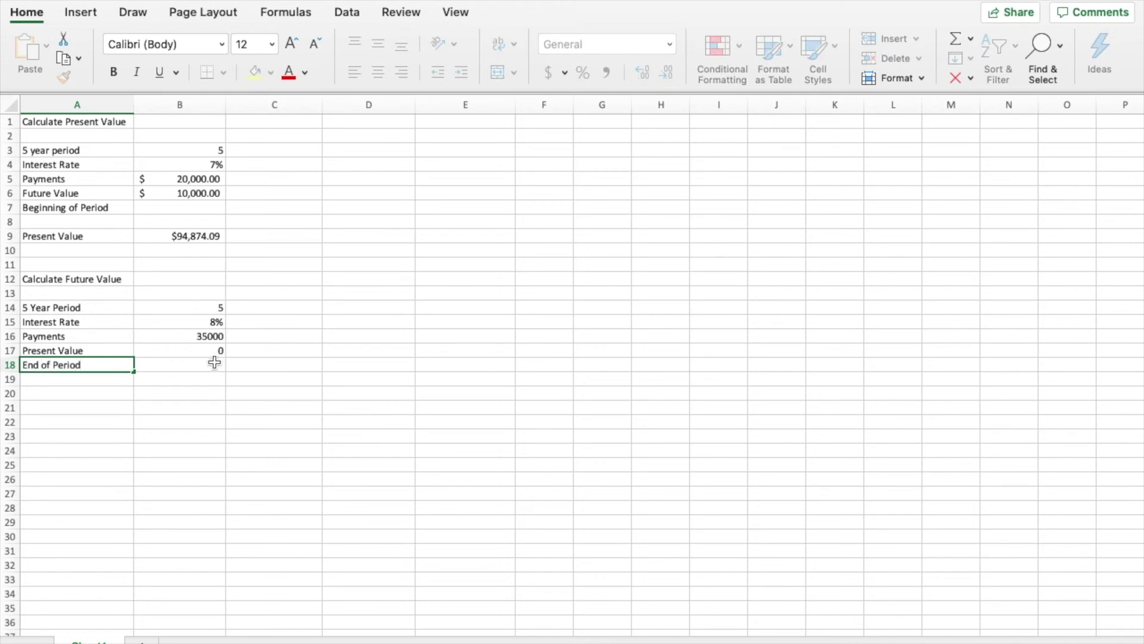
left_click(265, 350)
Apply the dollar accounting format to the payments amount in B16.
left_click(215, 337)
left_click(551, 68)
left_click(208, 376)
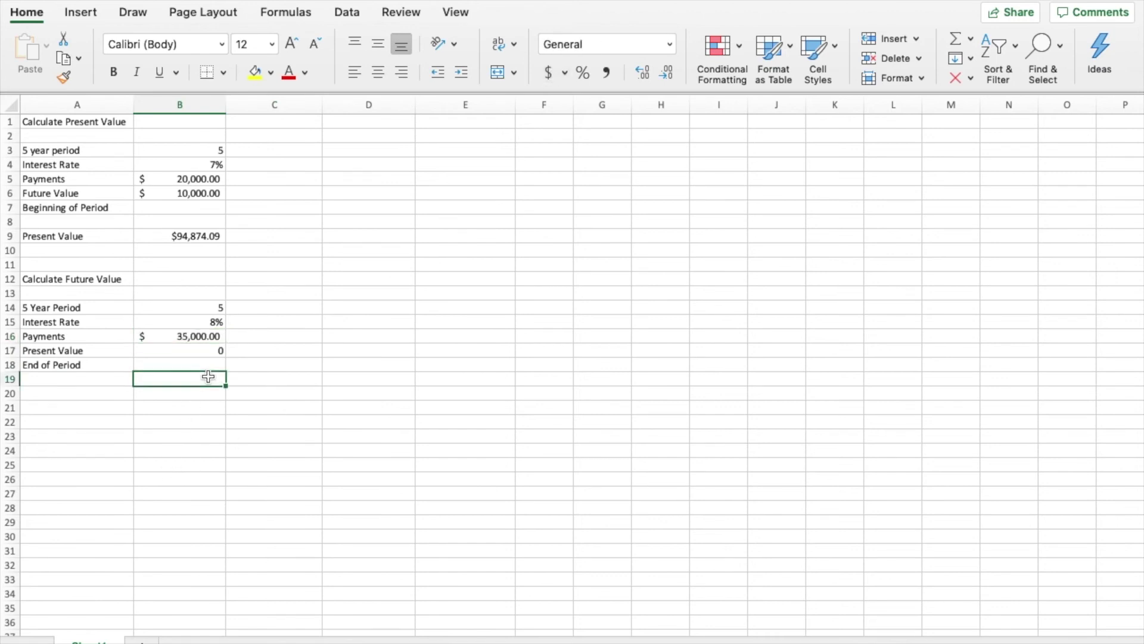
Label A20 "Future Value" for the result of the second section.
left_click(106, 396)
type("Future")
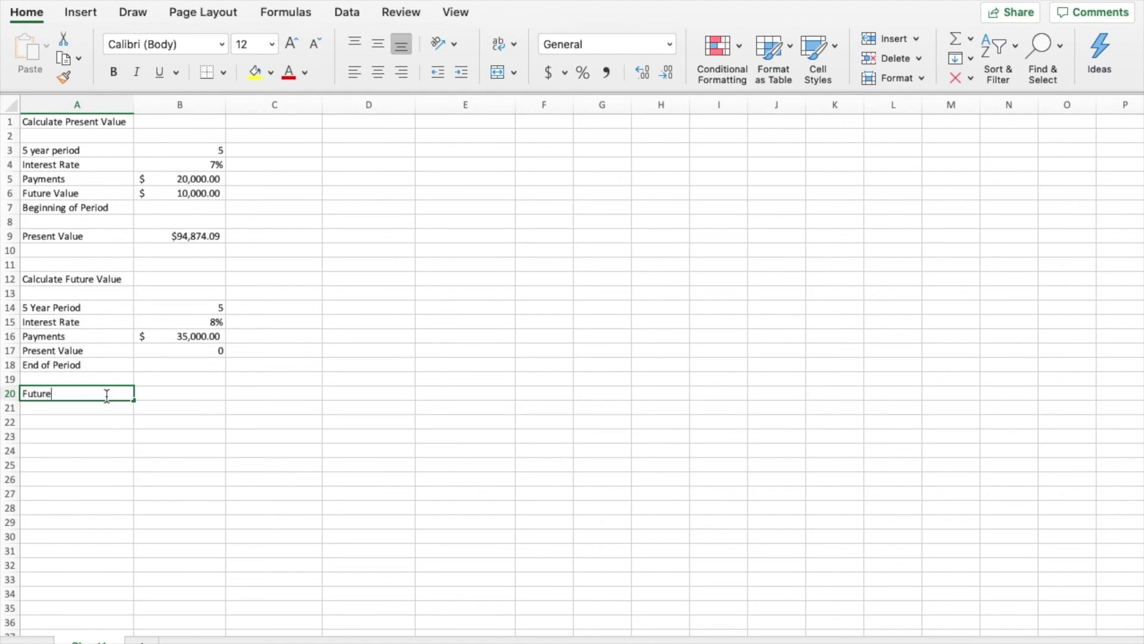
type(" Value")
key("Tab")
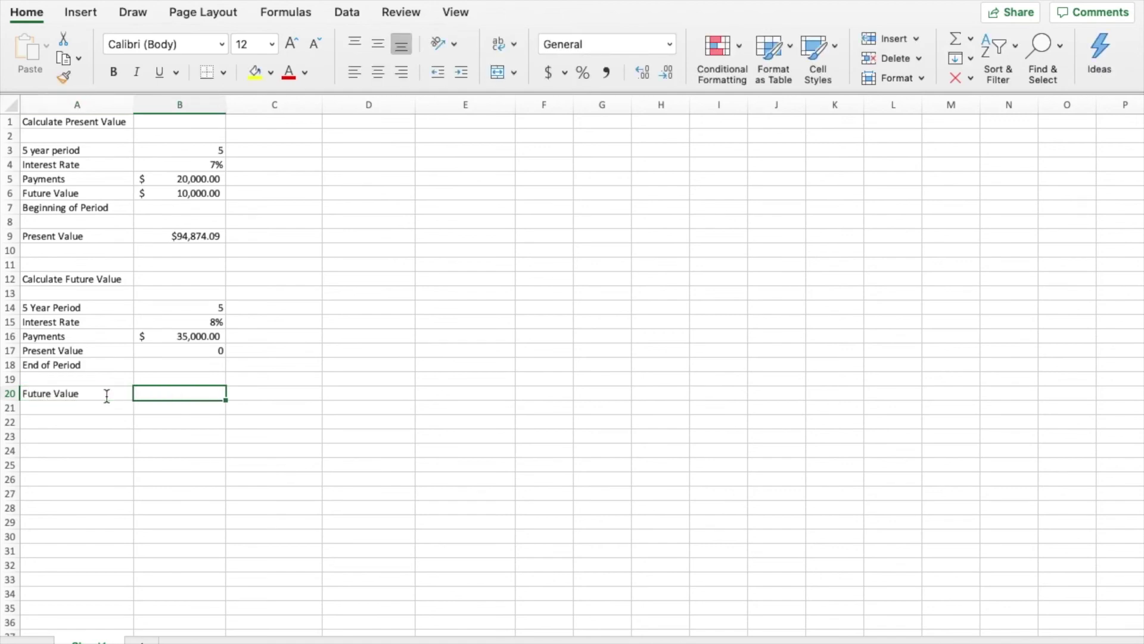
Calculate the future value in B20 with =FV(B15,B14,B16,B17,0), using the end-of-the-period payment type.
type("=")
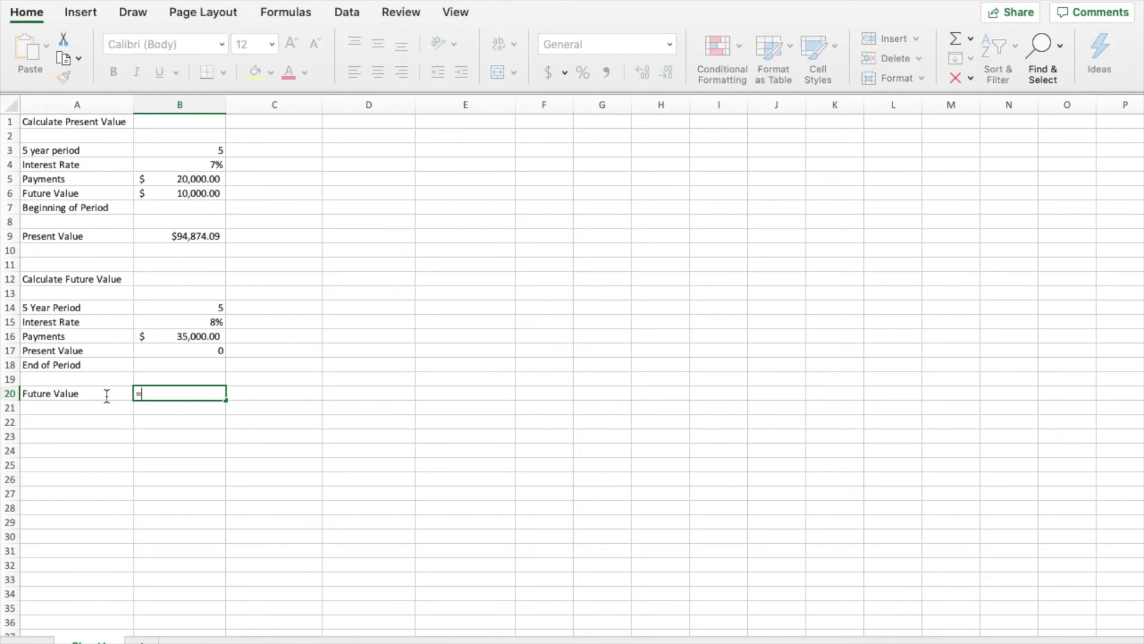
type("f")
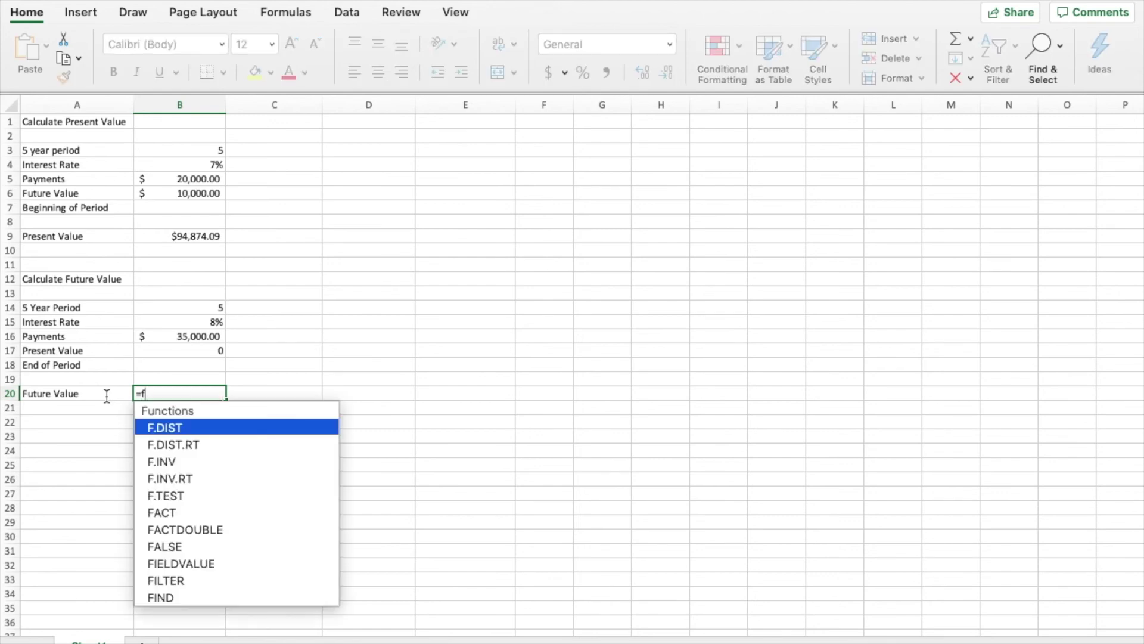
type("v")
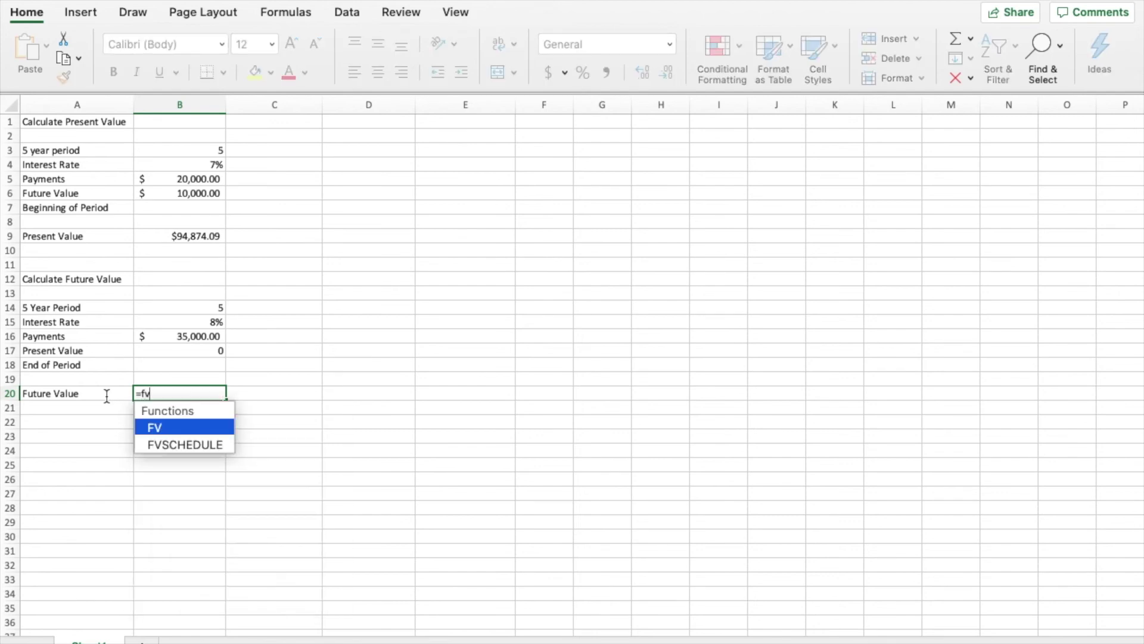
double_click(169, 427)
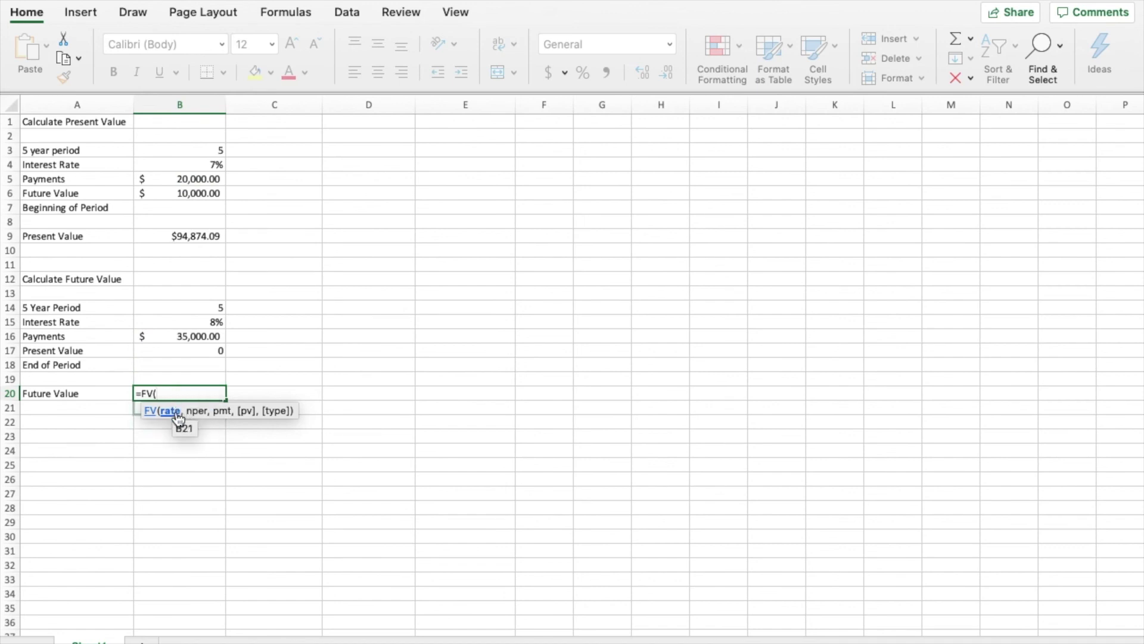
left_click(205, 326)
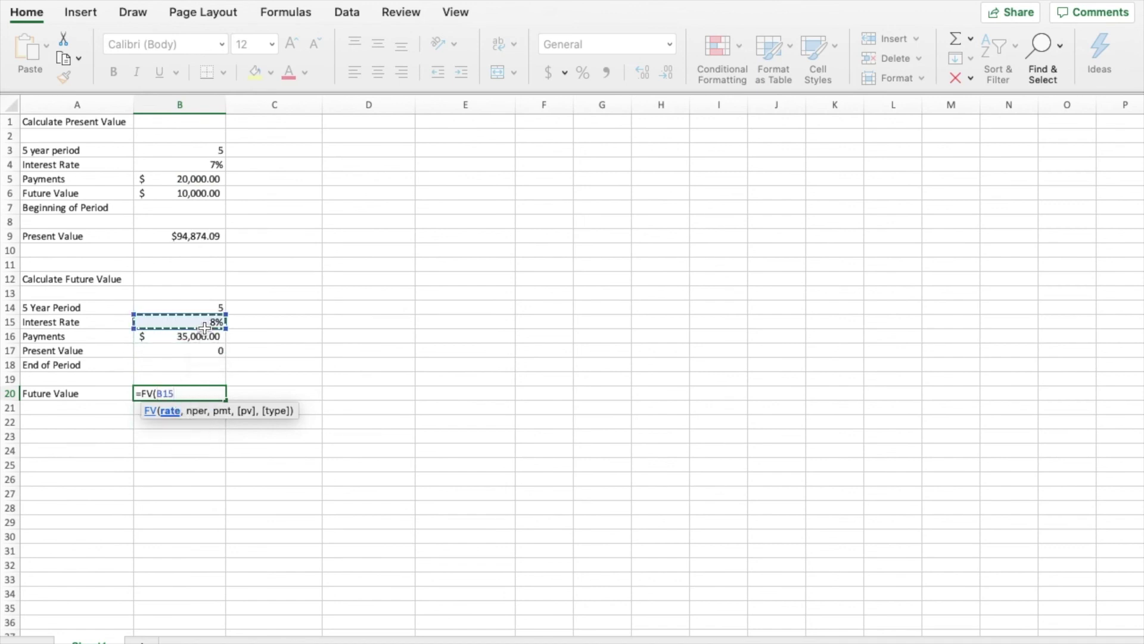
type(",")
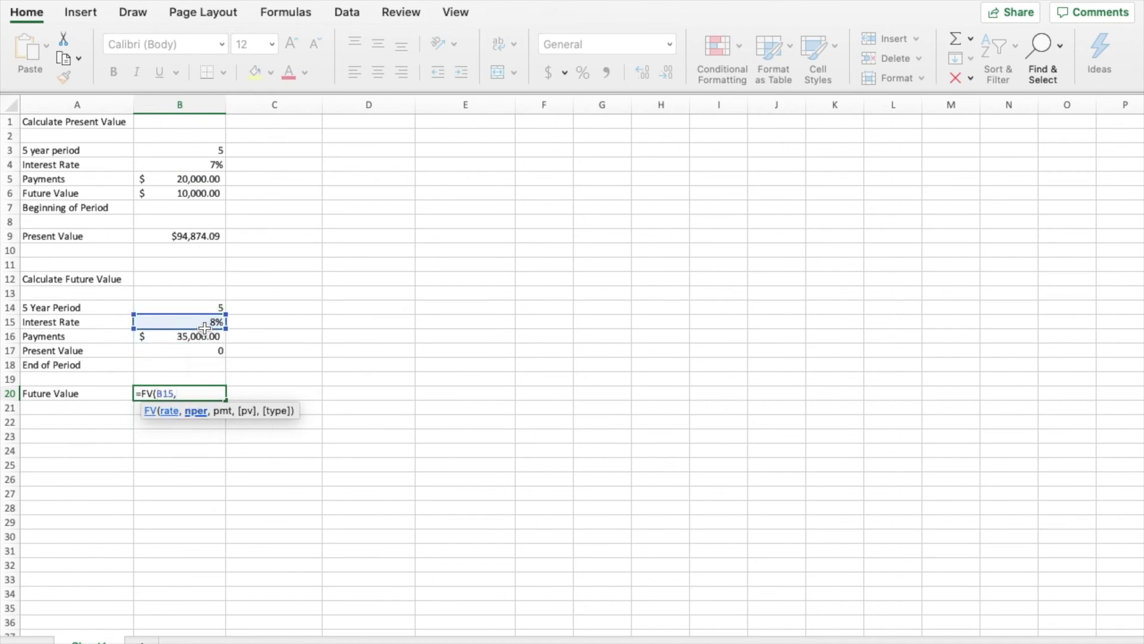
left_click(208, 308)
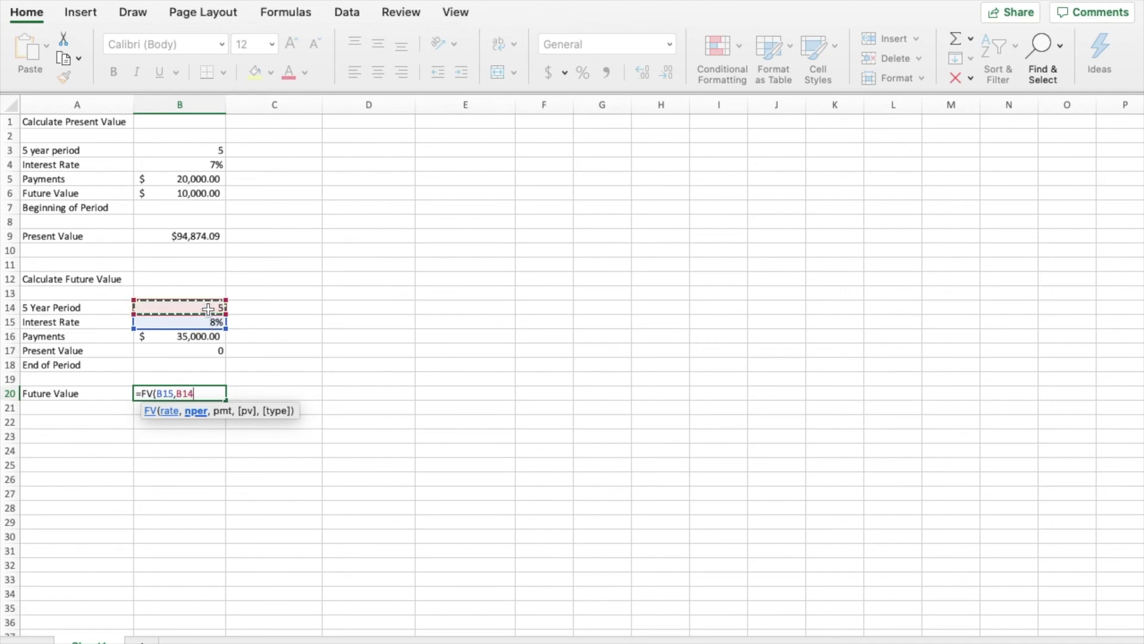
type(",")
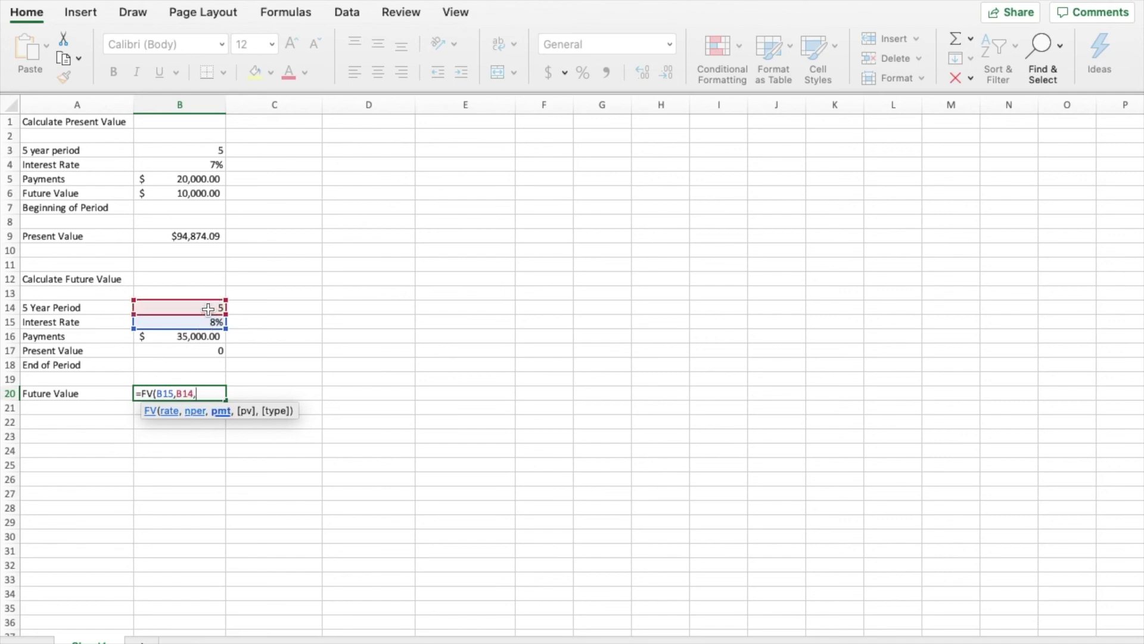
left_click(207, 338)
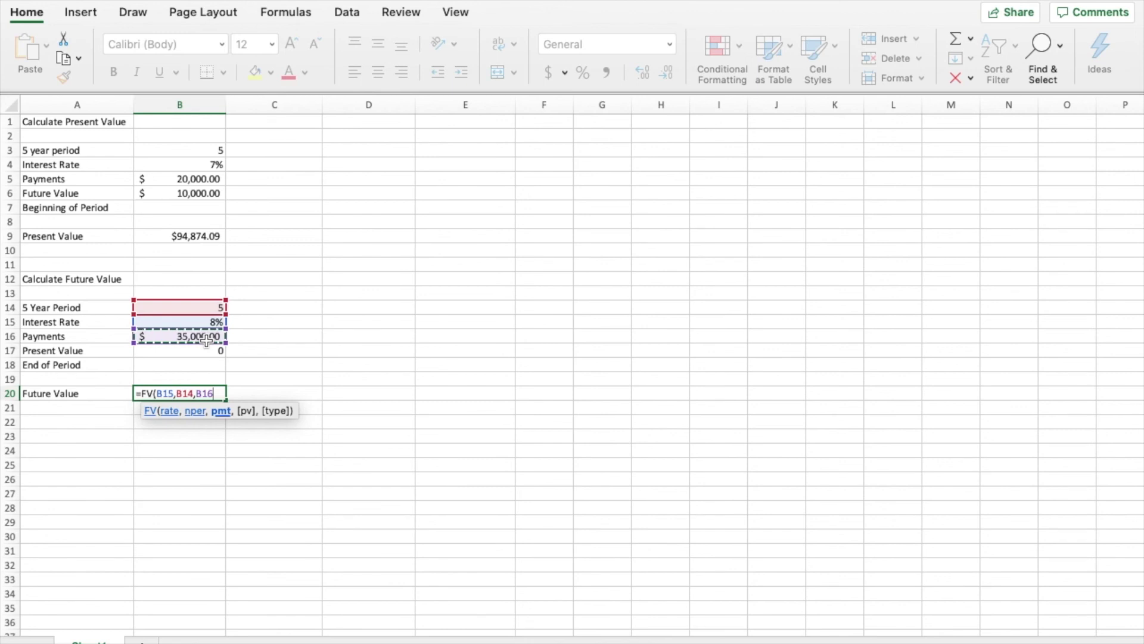
type(",")
left_click(203, 352)
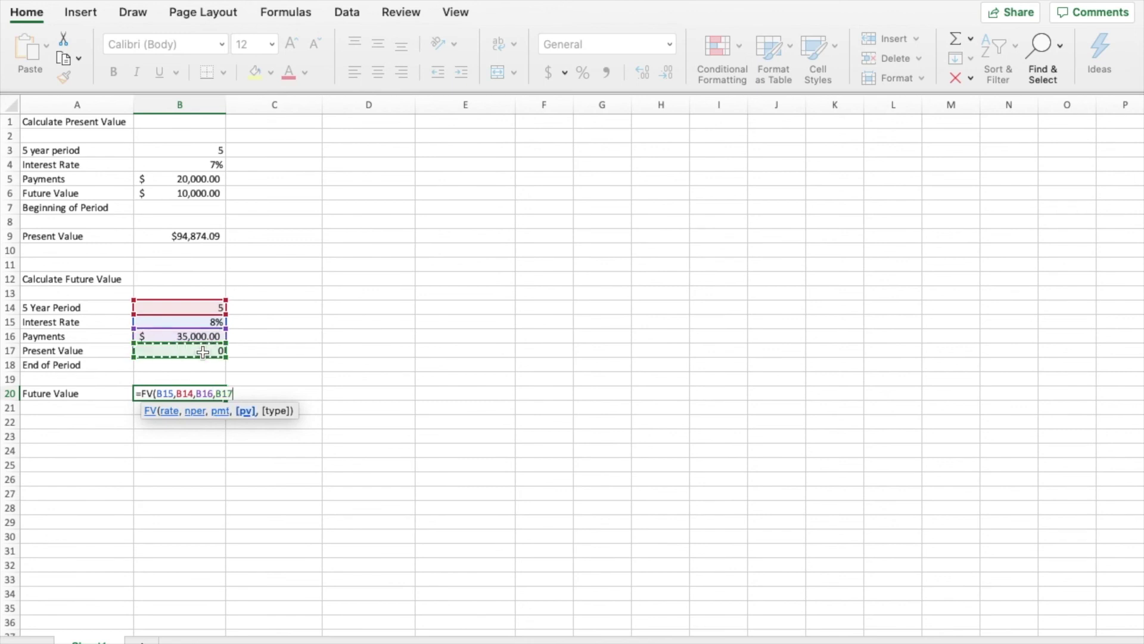
type(",")
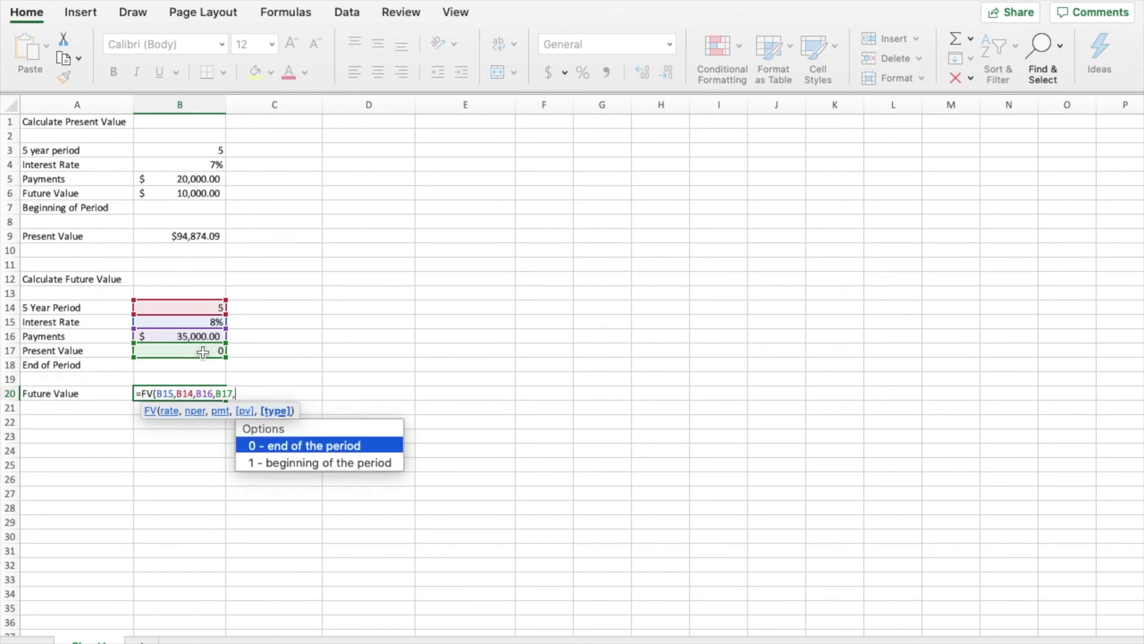
double_click(313, 444)
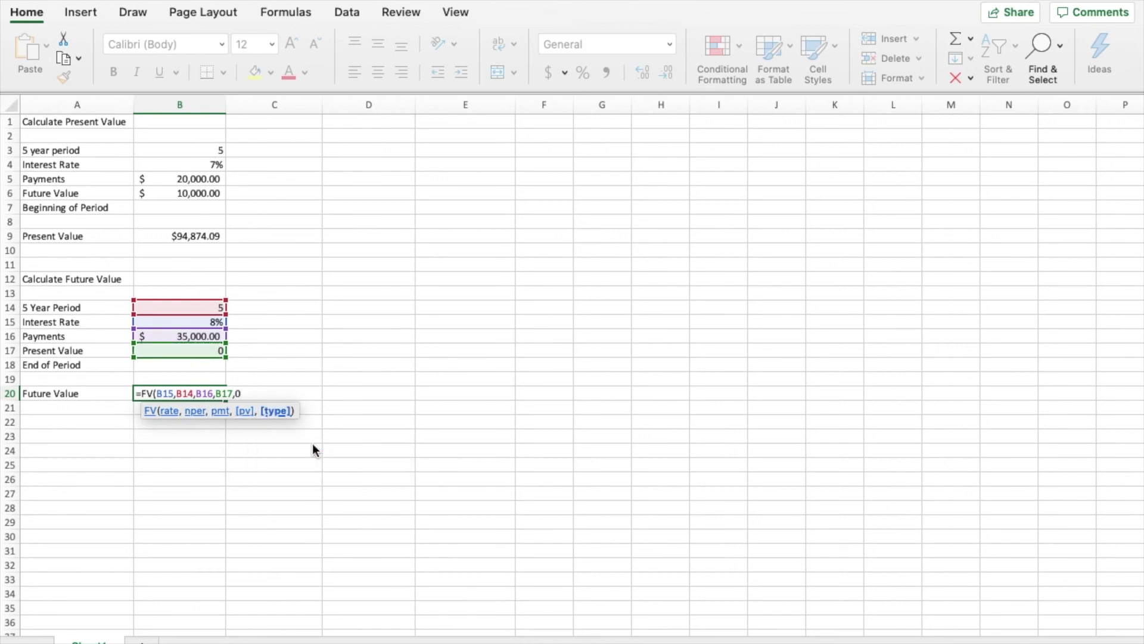
key("Return")
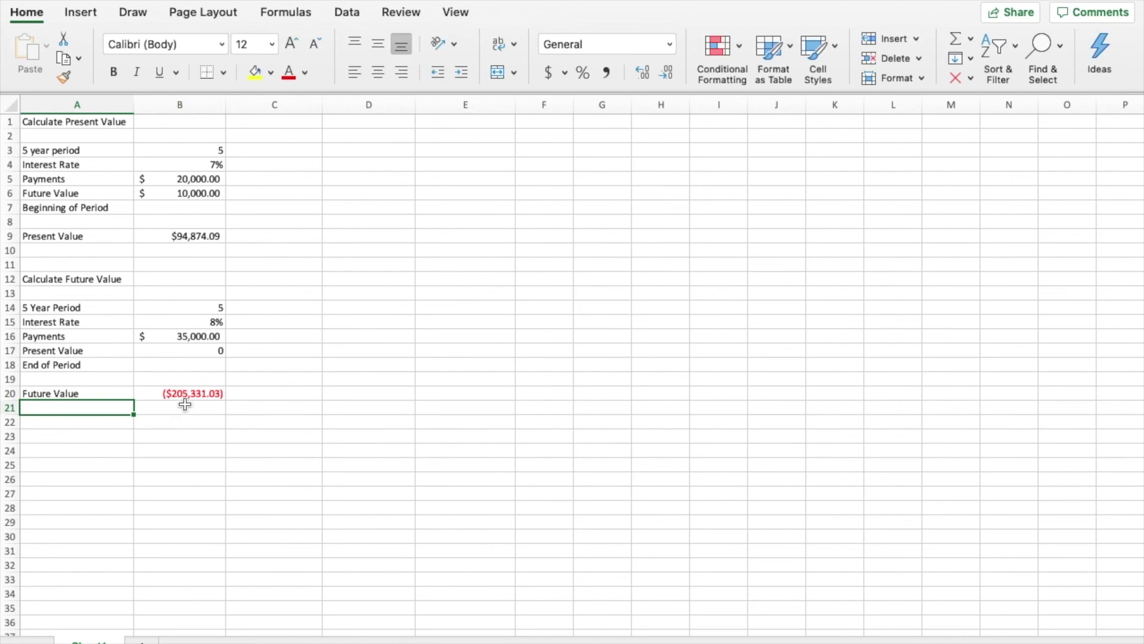
Put a minus sign in front of FV in the B20 formula to reverse the result's sign.
left_click(187, 395)
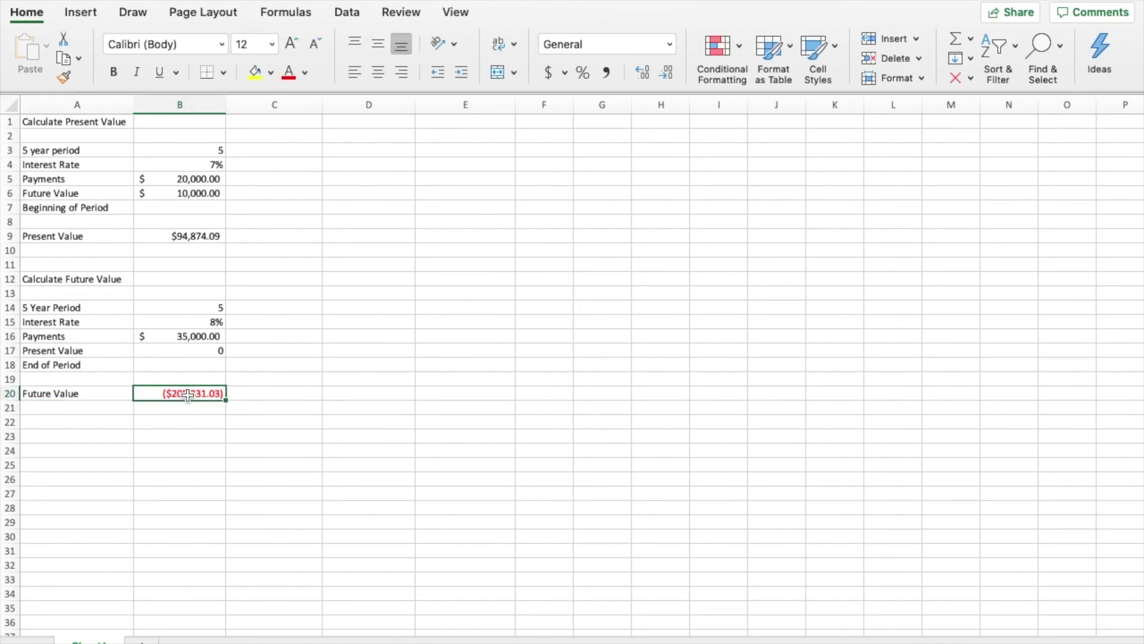
double_click(184, 394)
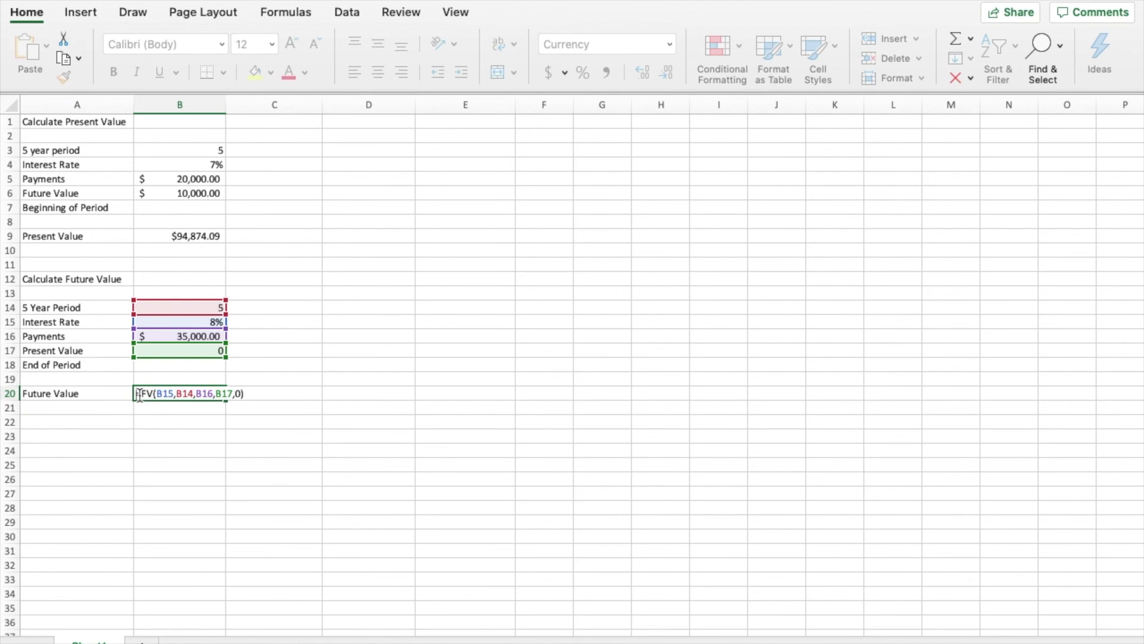
type("-")
key("Return")
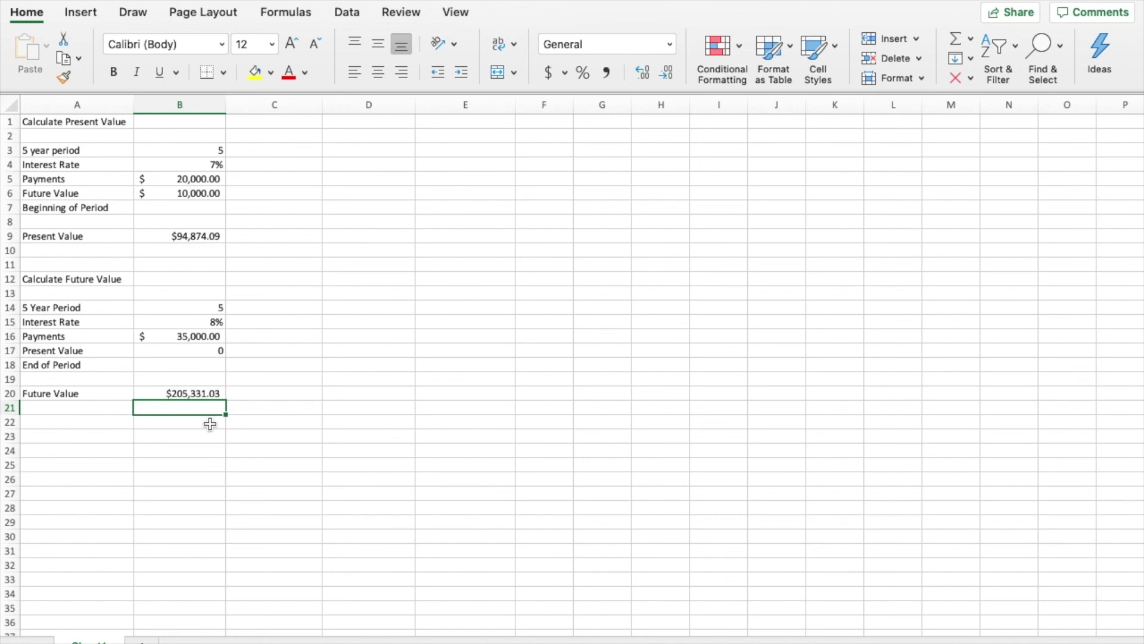
Change the present value in B17 to 50000 and apply the dollar accounting format to it.
left_click(202, 355)
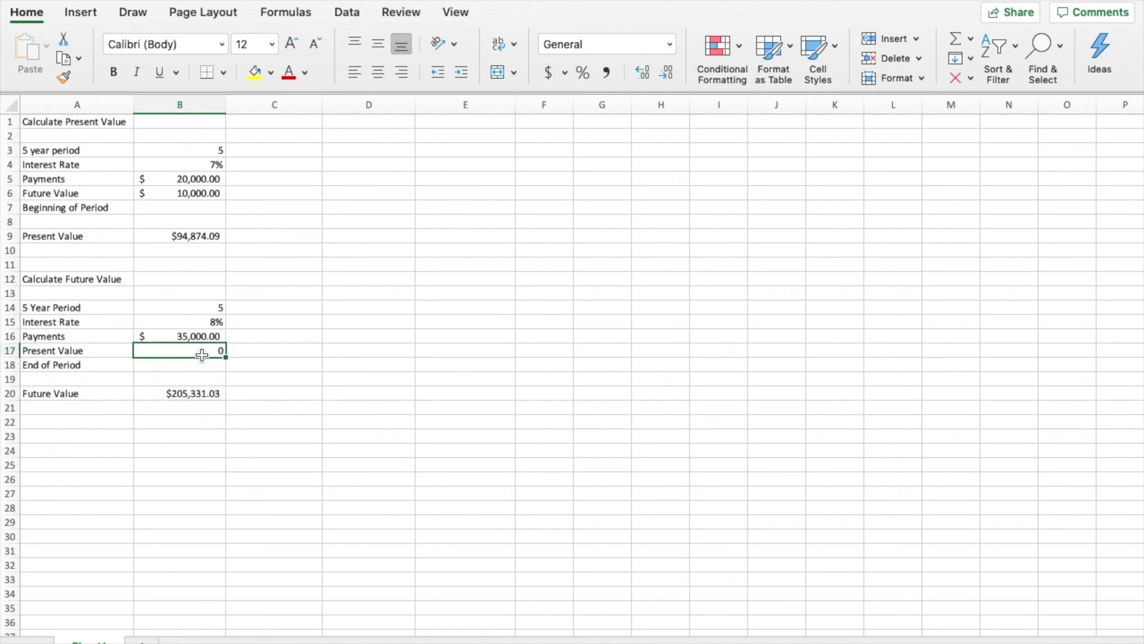
type("50000")
key("Return")
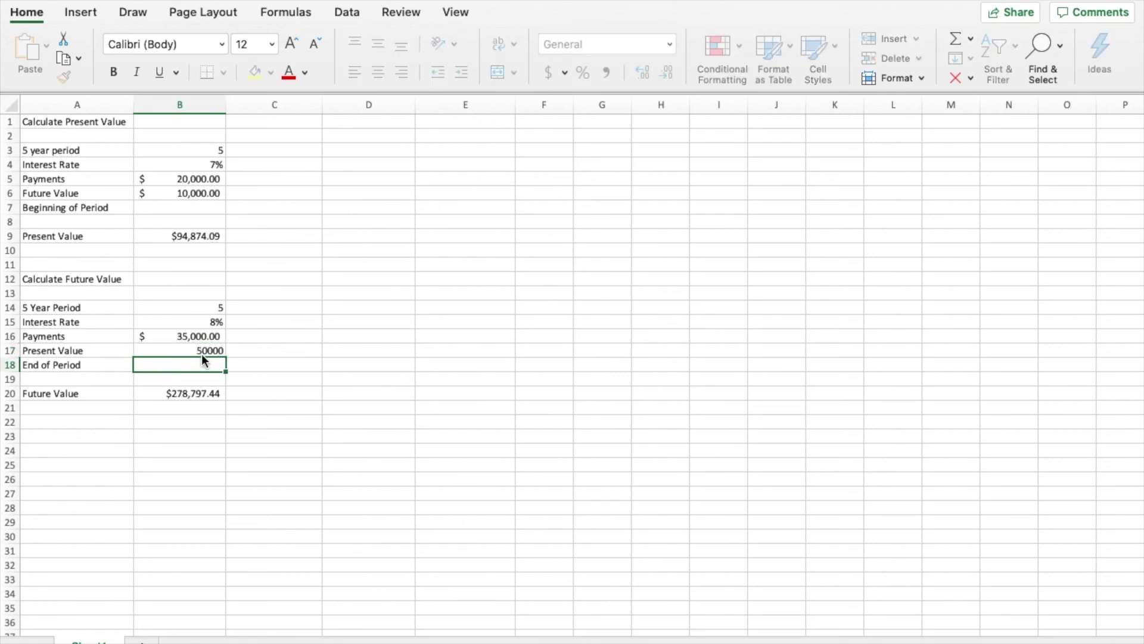
left_click(549, 72)
left_click(216, 352)
left_click(540, 73)
left_click(263, 353)
In the future value section, set the payments in B16 to 40000 and the interest rate in B15 to 9%.
left_click(205, 336)
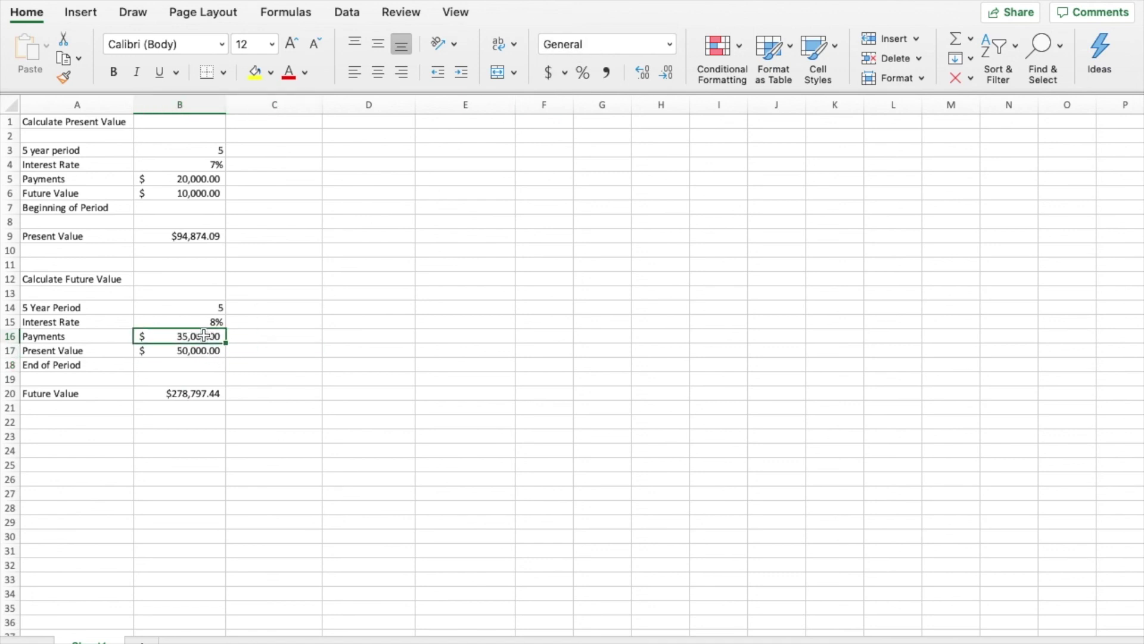
type("40,000")
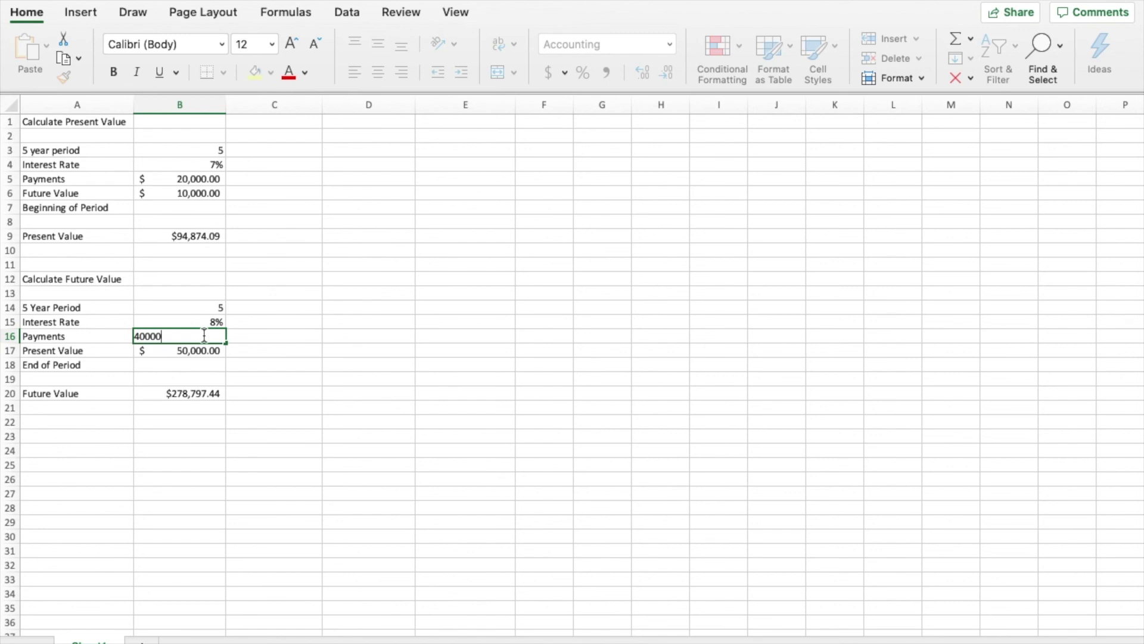
key("Return")
left_click(215, 320)
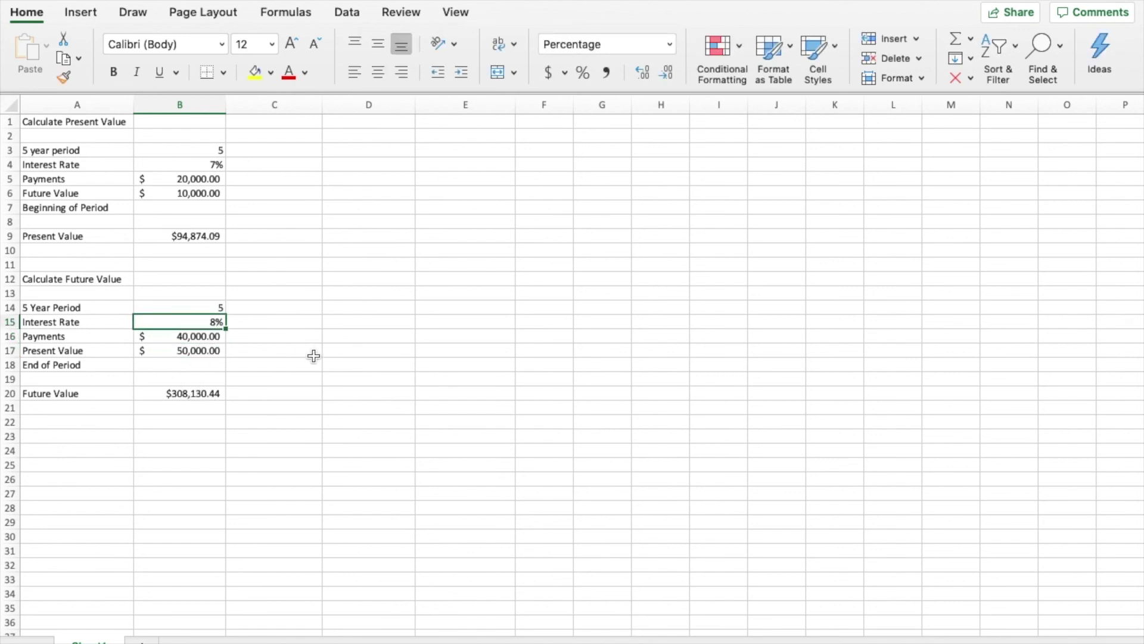
type("9")
key("Return")
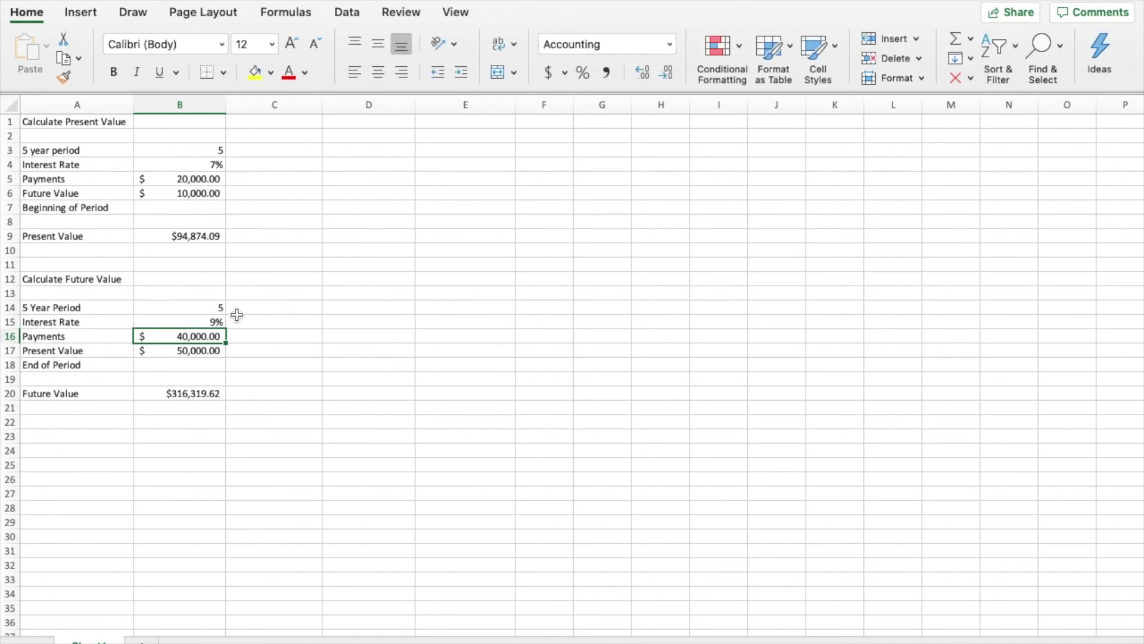
Set the number of periods in B14 to 10.
left_click(215, 308)
type("10")
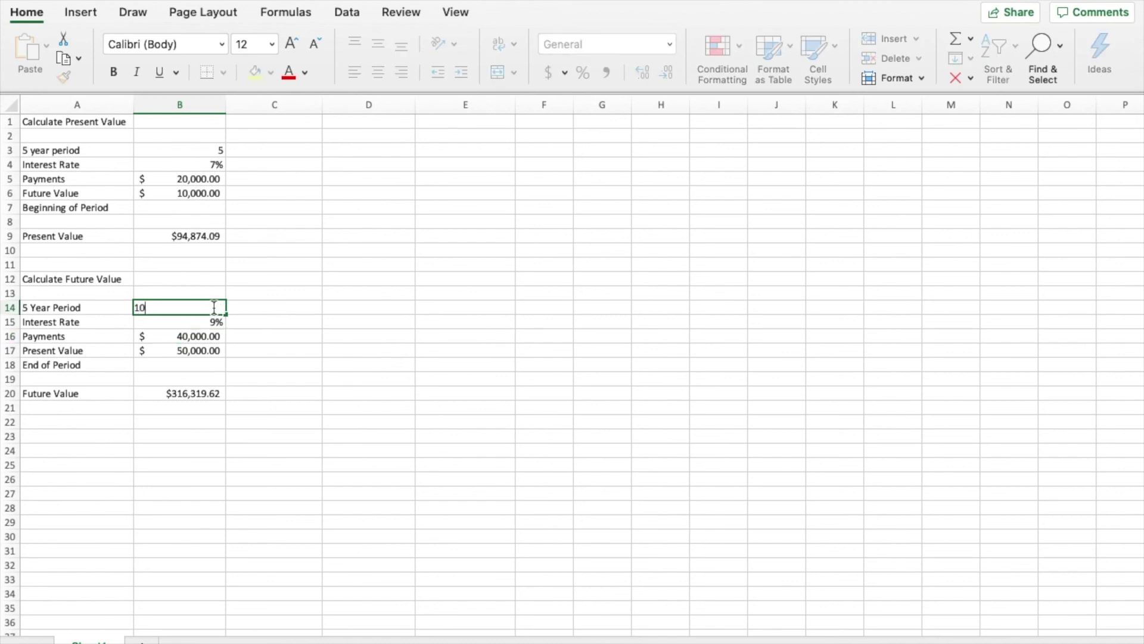
key("Return")
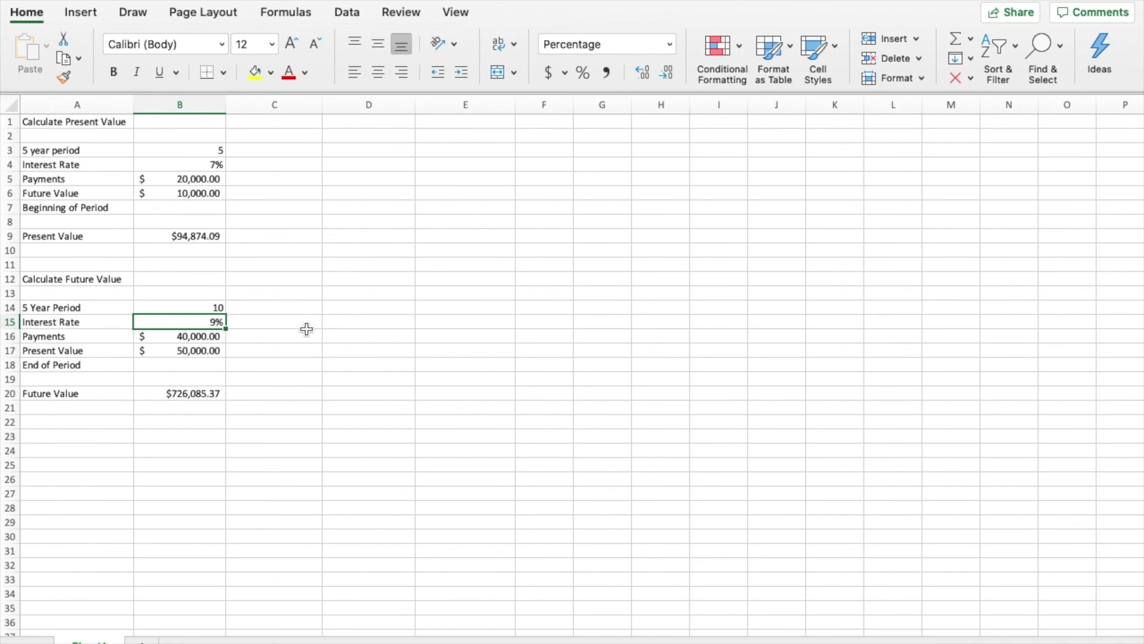
left_click(297, 290)
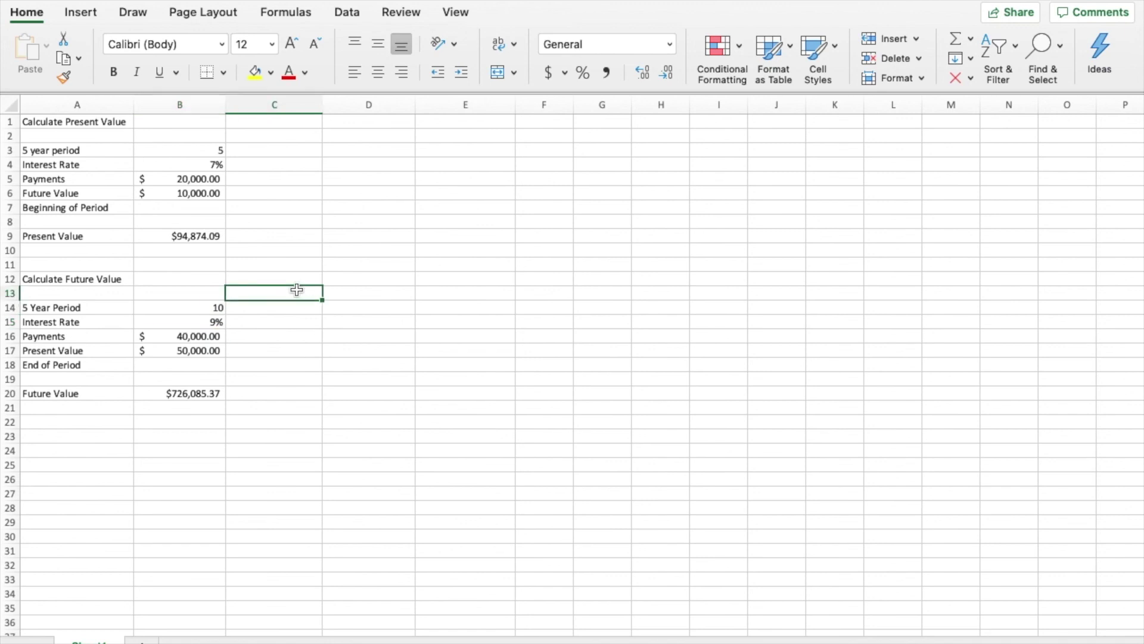